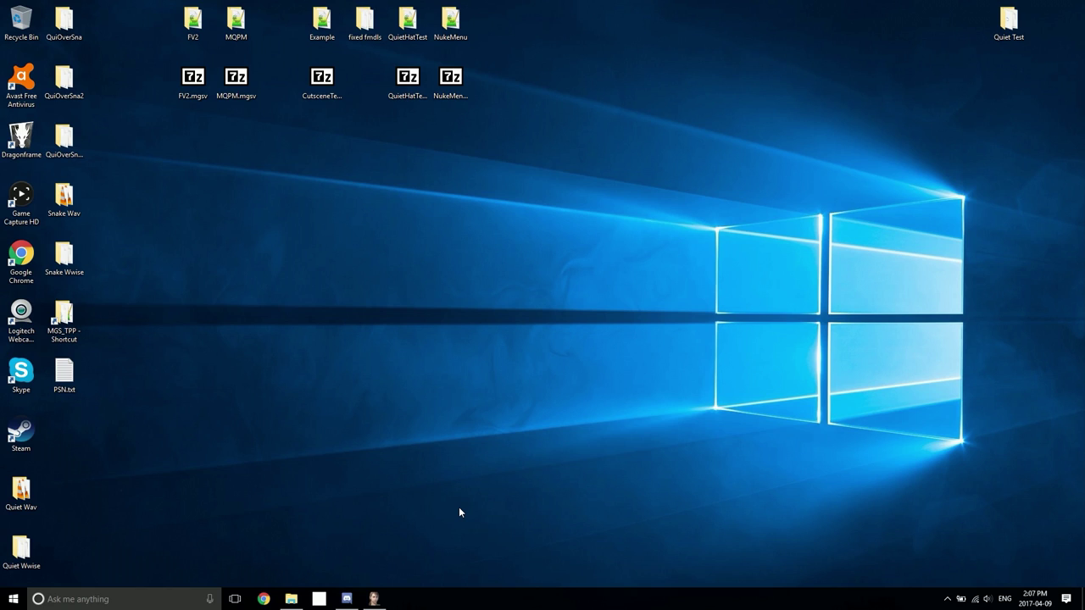
Bring up the Multi Quiet Player Mod Texture Tool window and check the player character list
left_click(374, 598)
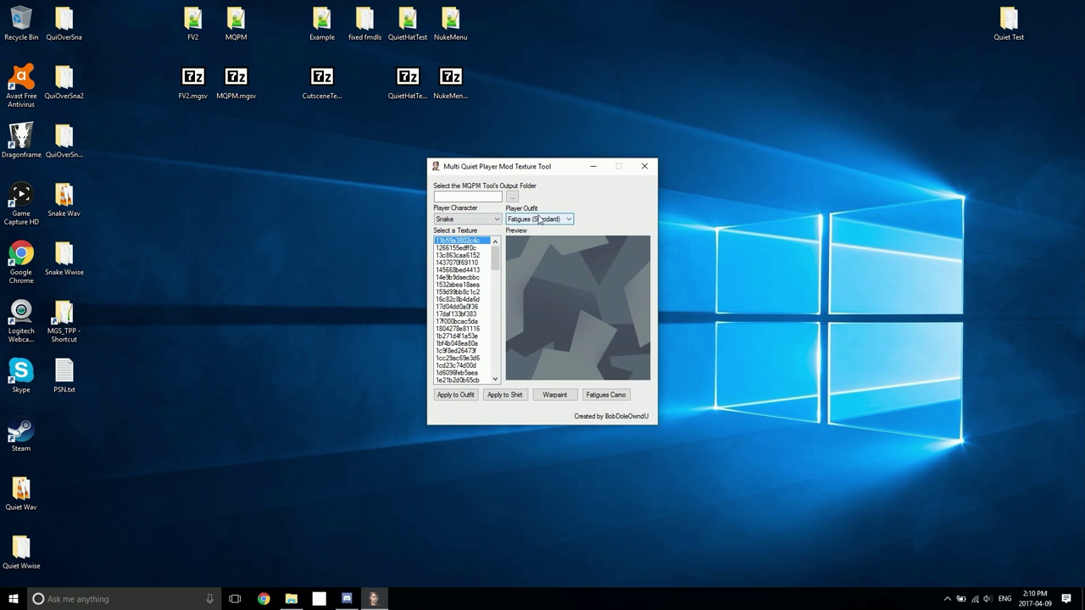
left_click(480, 220)
left_click(481, 222)
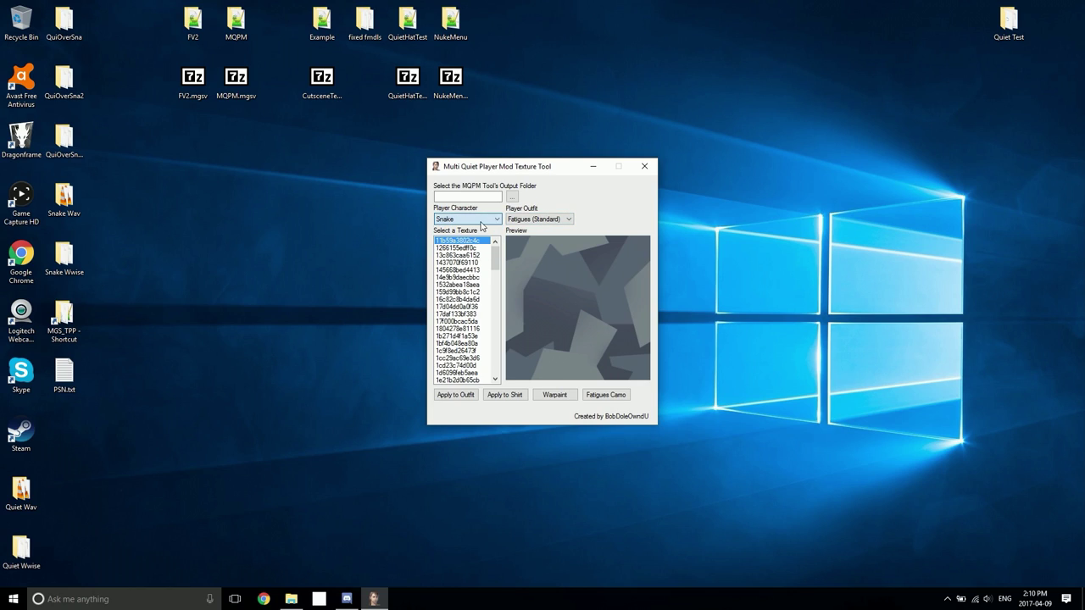
left_click(532, 220)
left_click(532, 222)
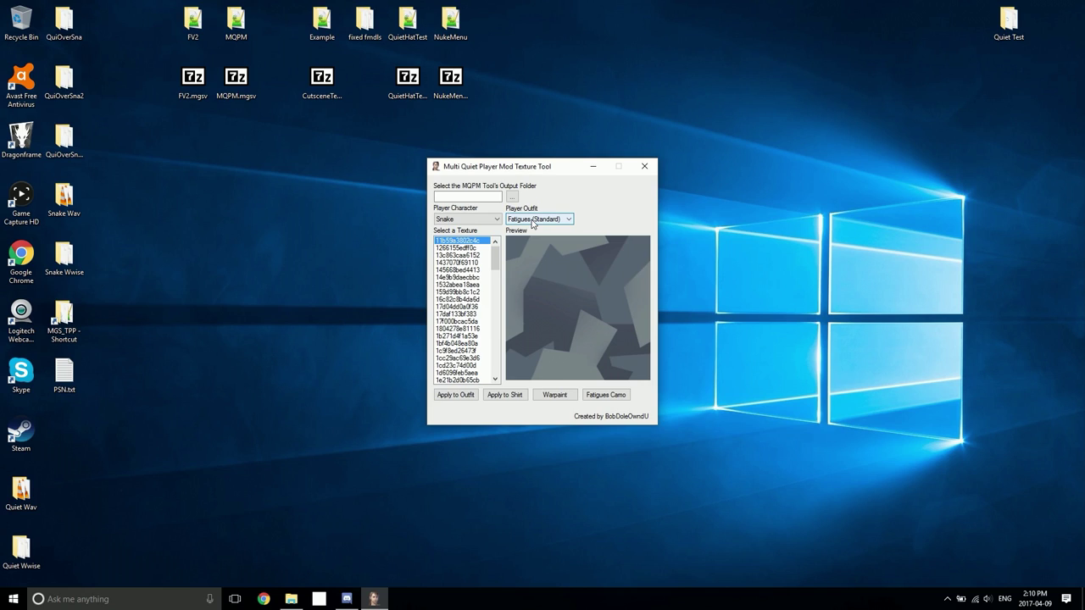
left_click(466, 284)
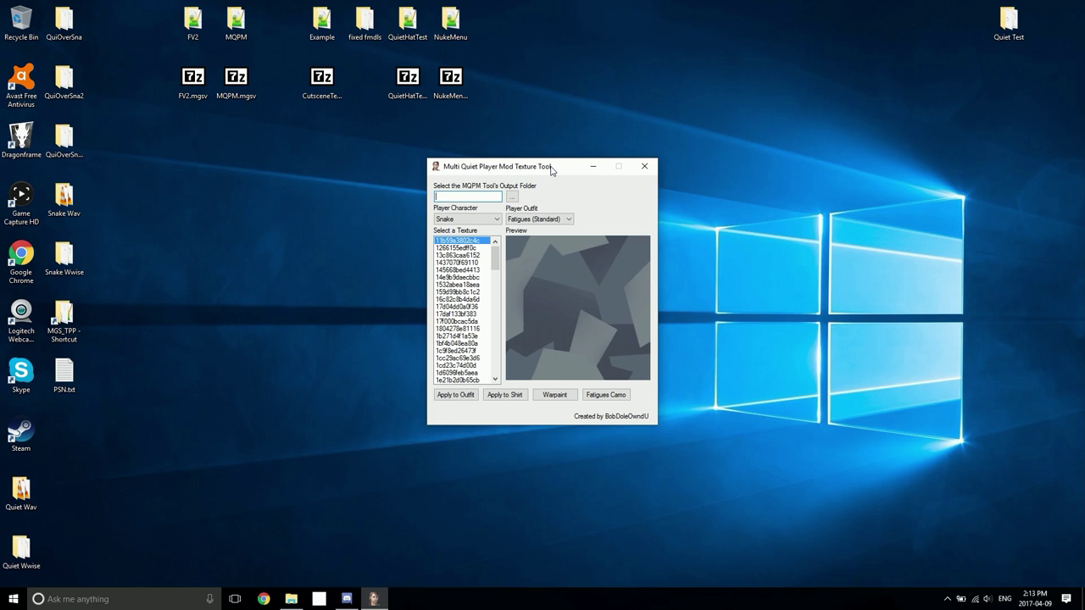
Set the output folder to the desktop MQPM folder, keeping Snake as the player character
left_click(514, 199)
scroll(513, 284, "down", 1)
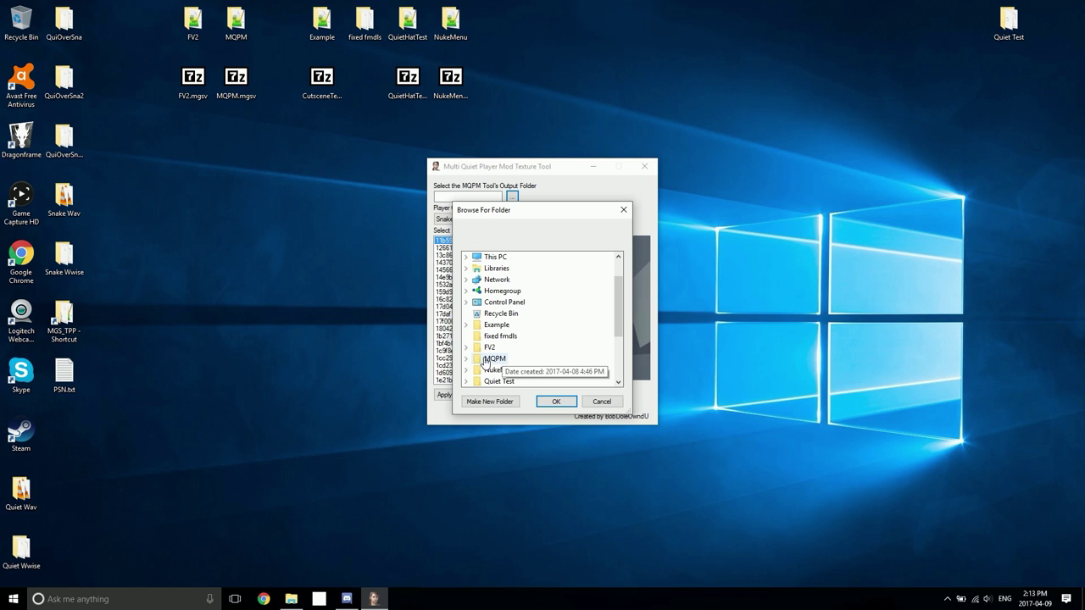
left_click(493, 360)
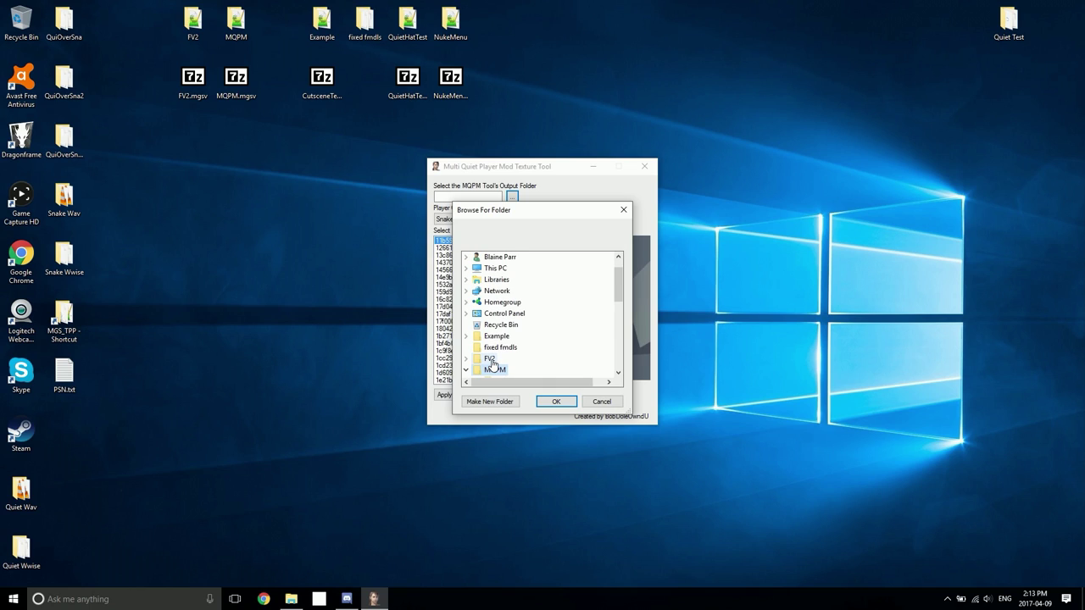
left_click(556, 401)
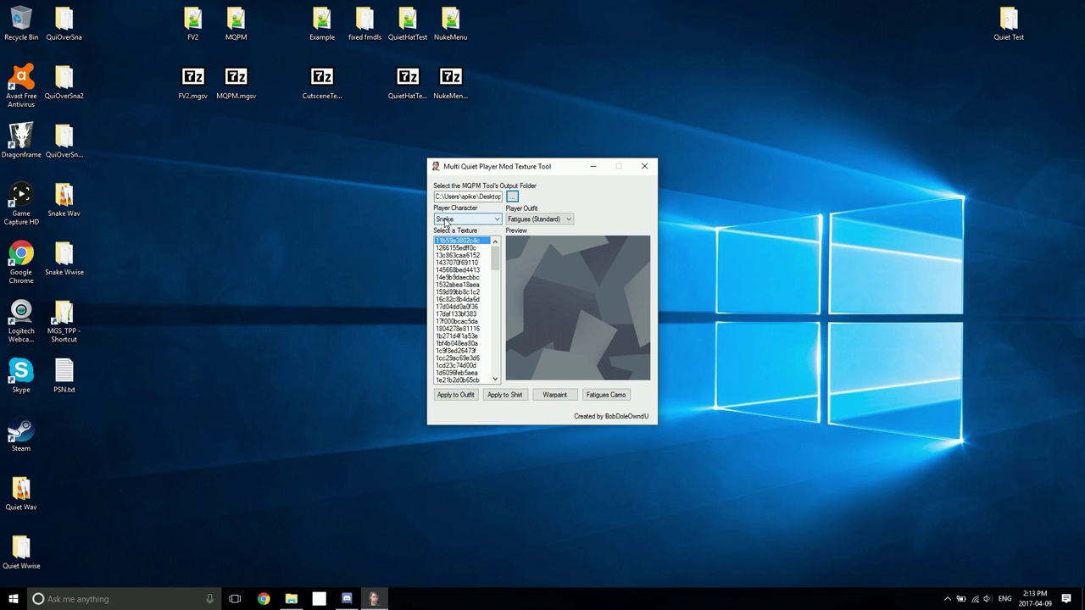
left_click(468, 220)
left_click(468, 220)
Keep Fatigues (Standard), choose orange kanji texture 272eb4a724e00 and apply it to the outfit
left_click(524, 219)
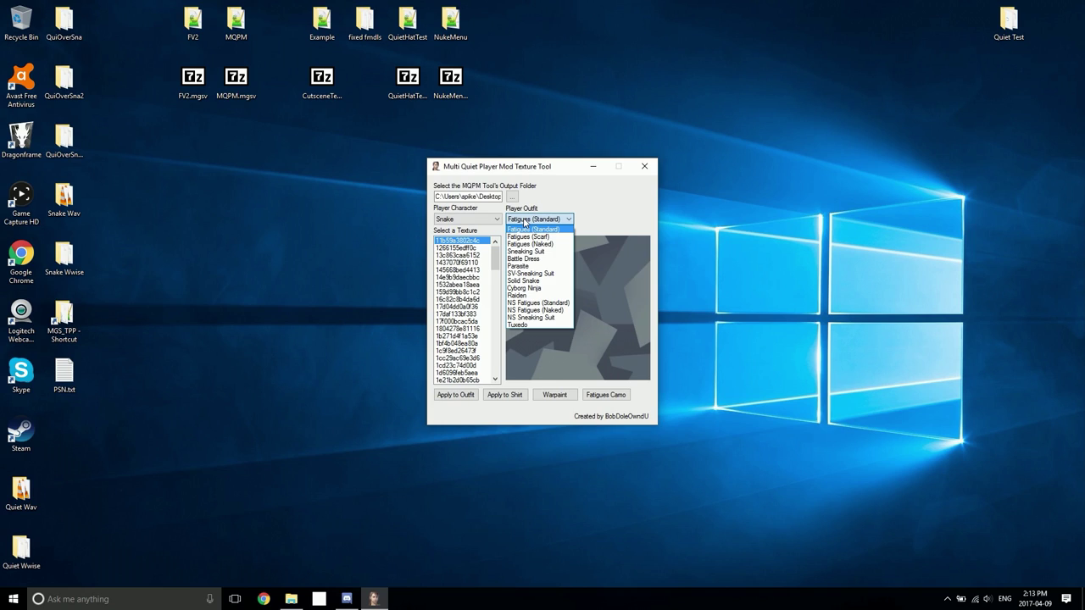
left_click(524, 220)
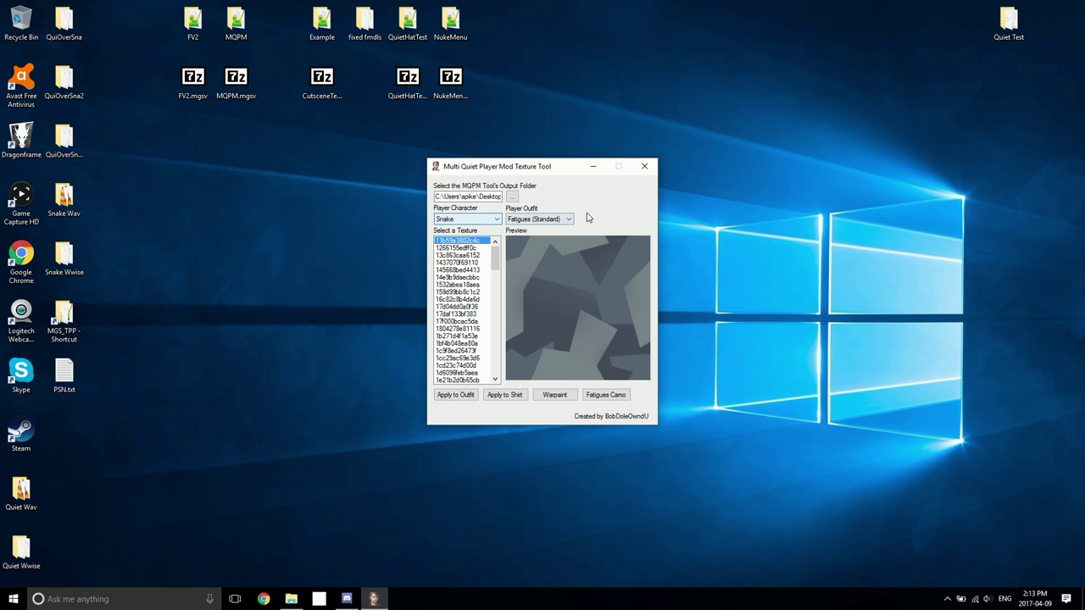
left_click_drag(495, 257, 499, 295)
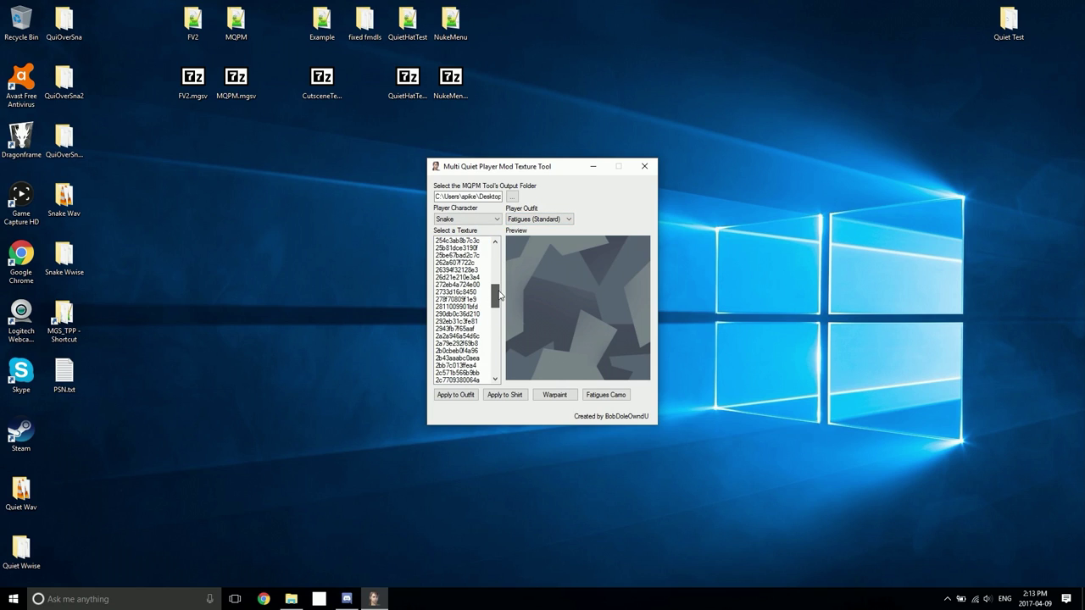
left_click(462, 269)
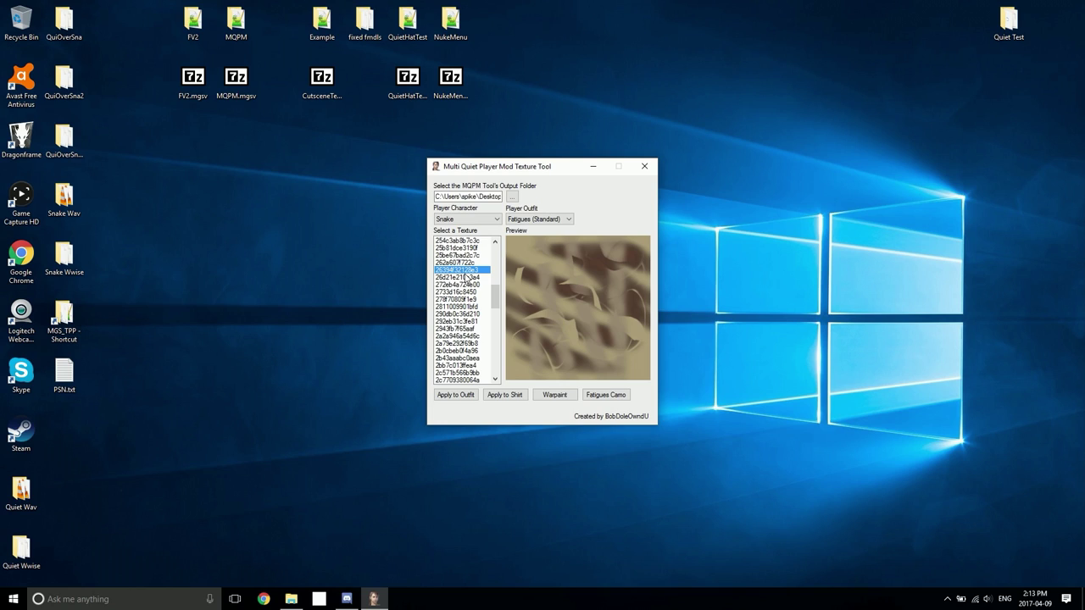
key("Down")
key("Down")
key("Down")
key("Down")
key("Down")
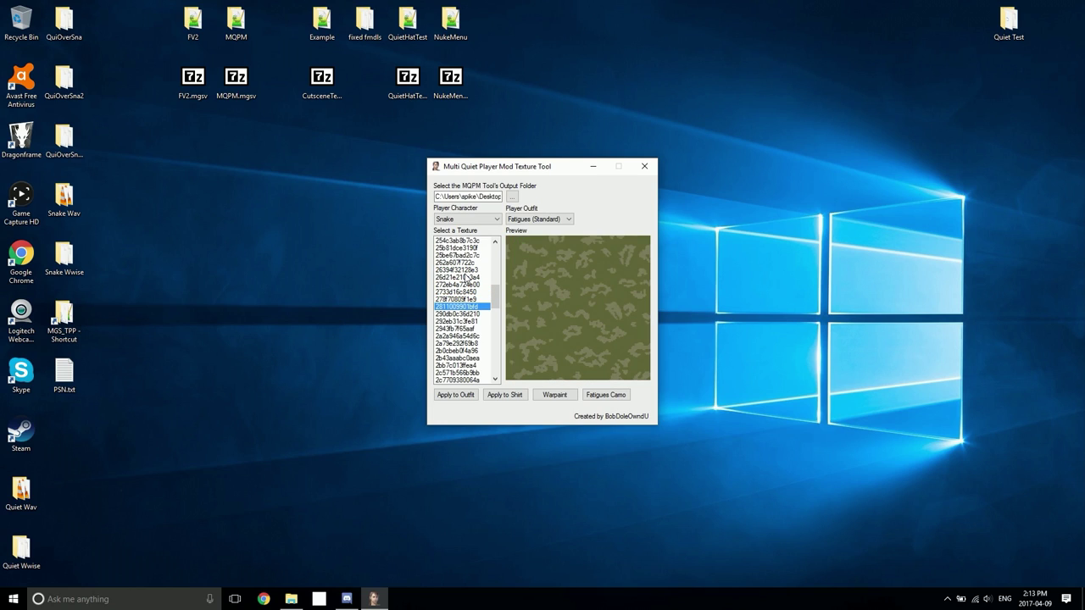
key("Down")
key("Up")
key("Up")
key("Up")
key("Up")
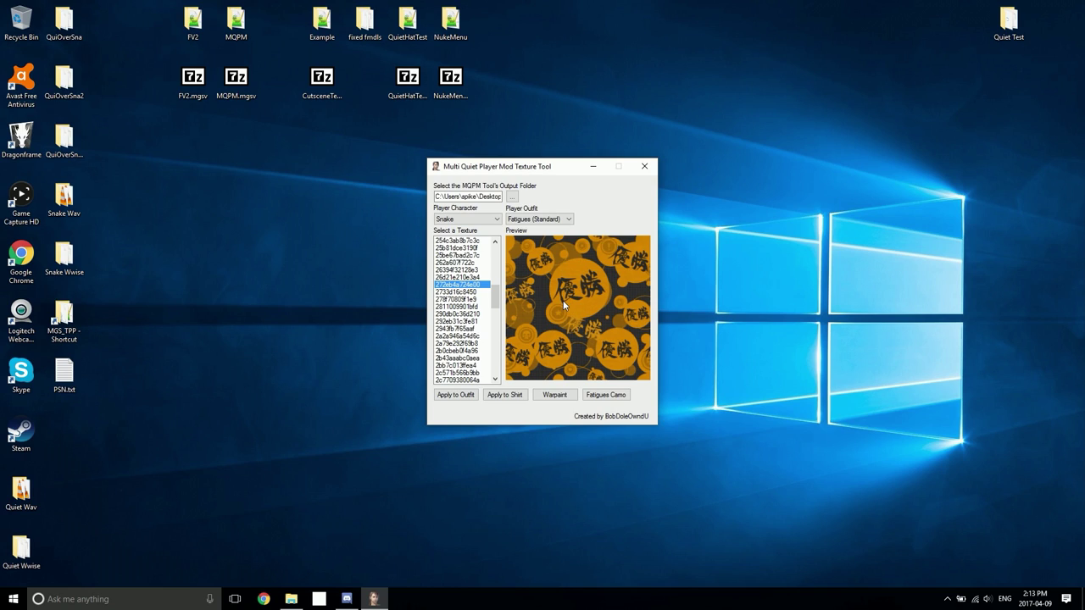
left_click(452, 397)
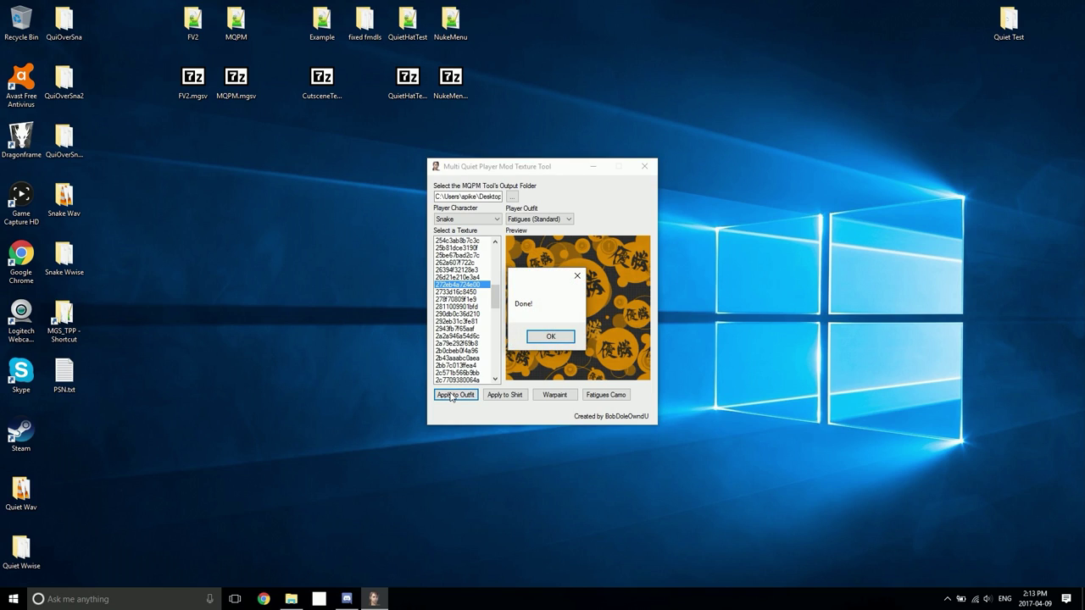
Switch the outfit to Fatigues (Scarf) and apply a dark grey texture to it
left_click(549, 338)
left_click(559, 220)
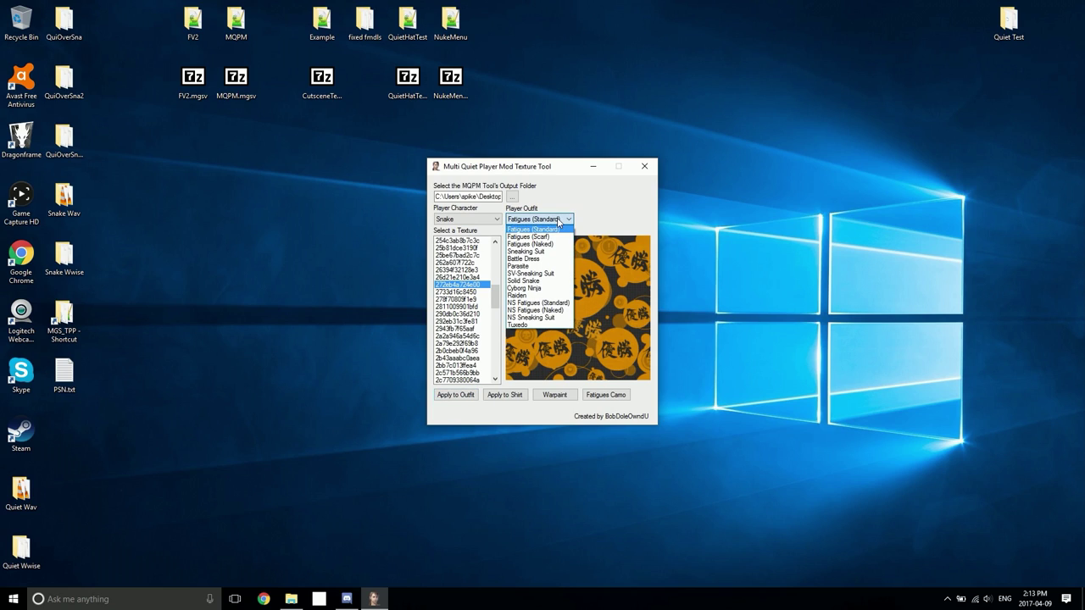
left_click(549, 238)
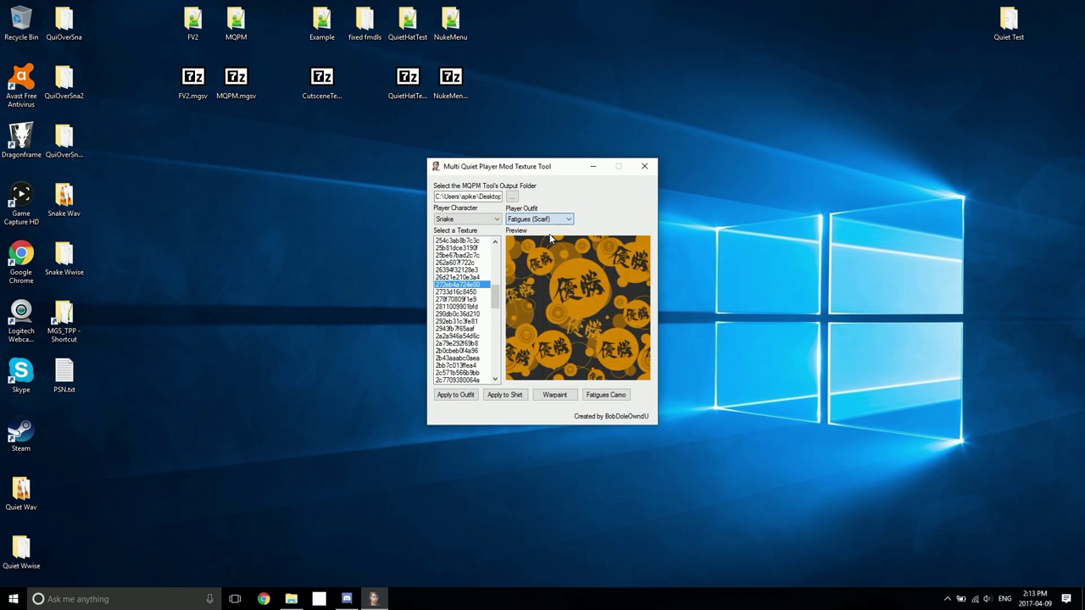
left_click(473, 307)
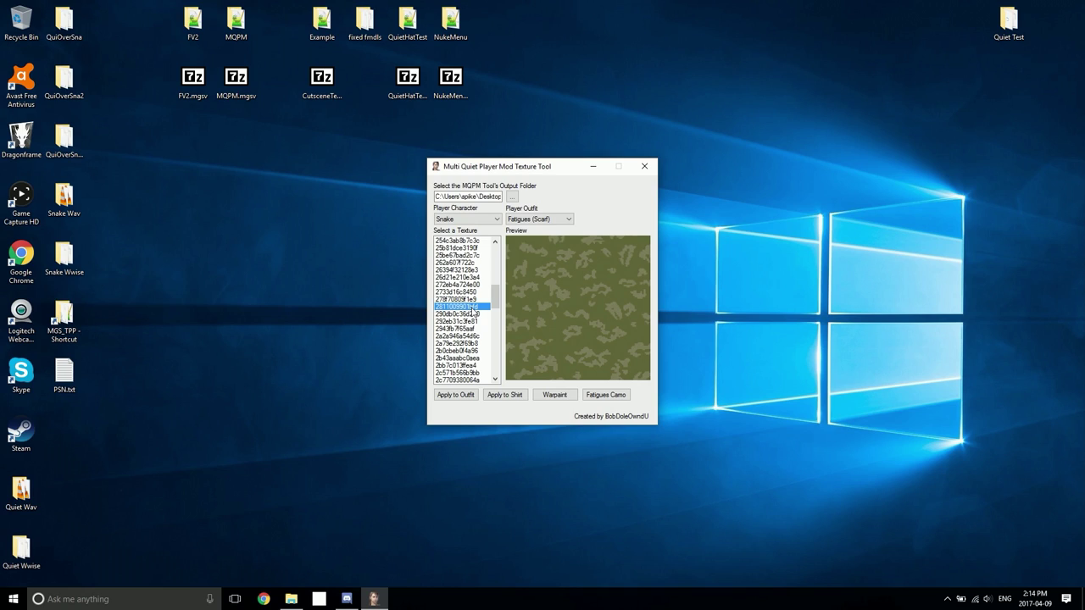
left_click(464, 336)
left_click(457, 358)
left_click(458, 365)
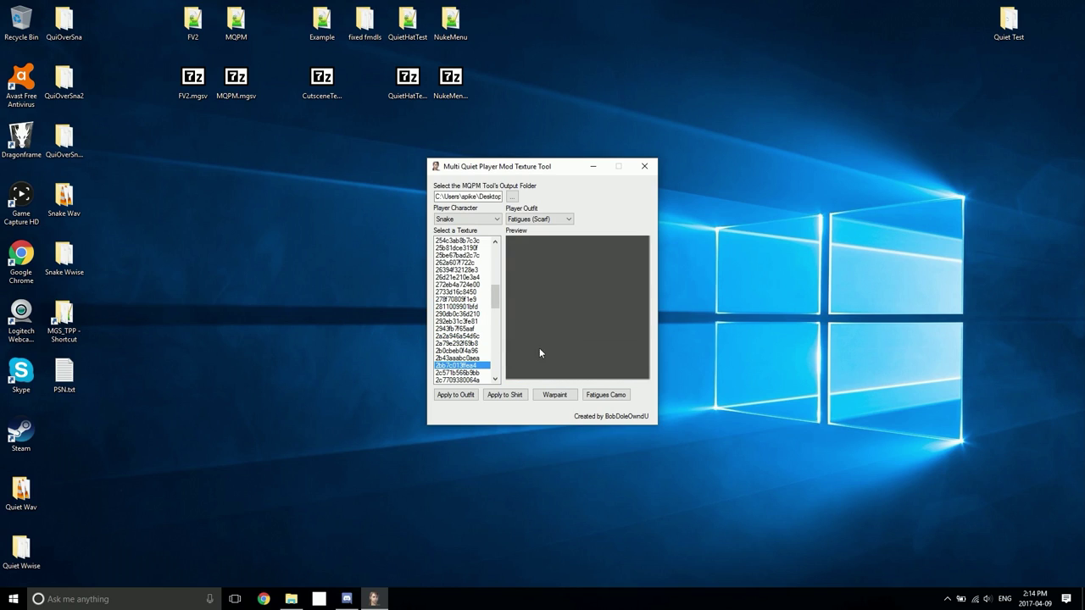
left_click(455, 395)
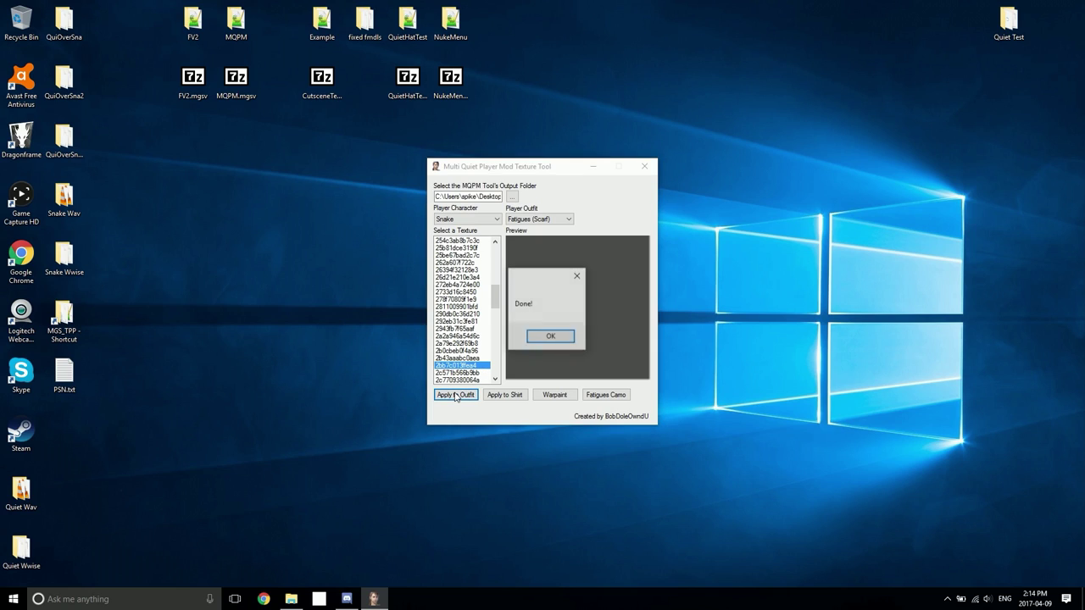
left_click(561, 339)
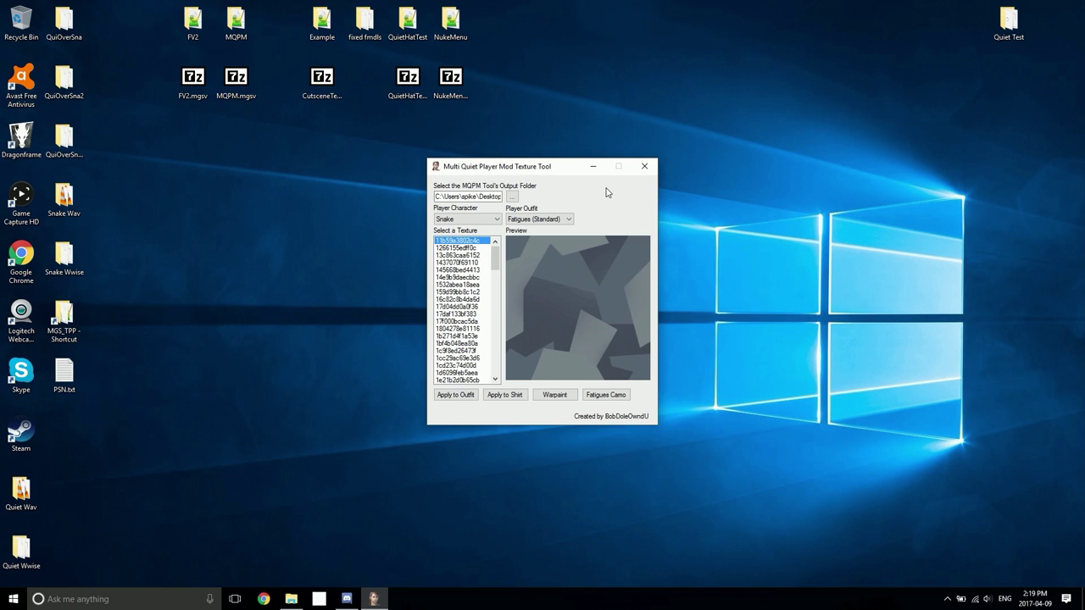
With Fatigues (Standard), apply green camo texture 17f000bcac5da to the shirt
left_click(523, 220)
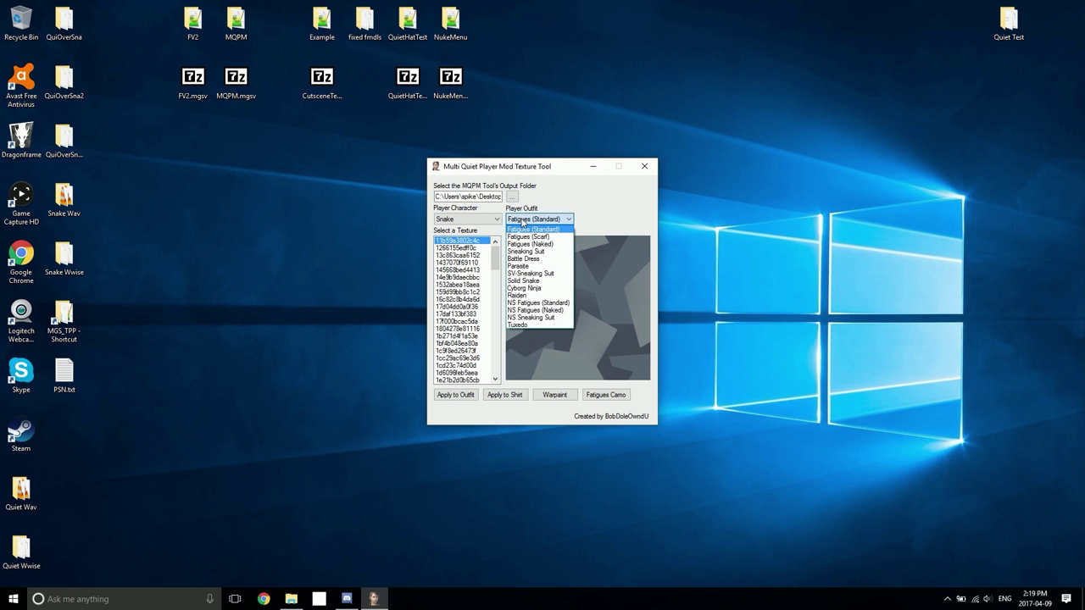
left_click(525, 229)
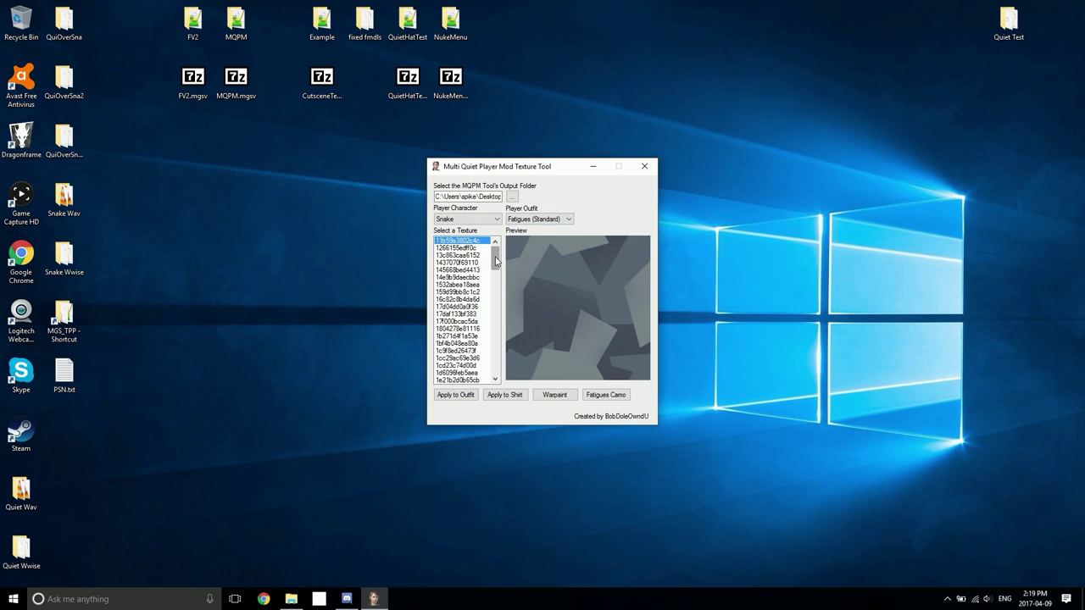
left_click(467, 278)
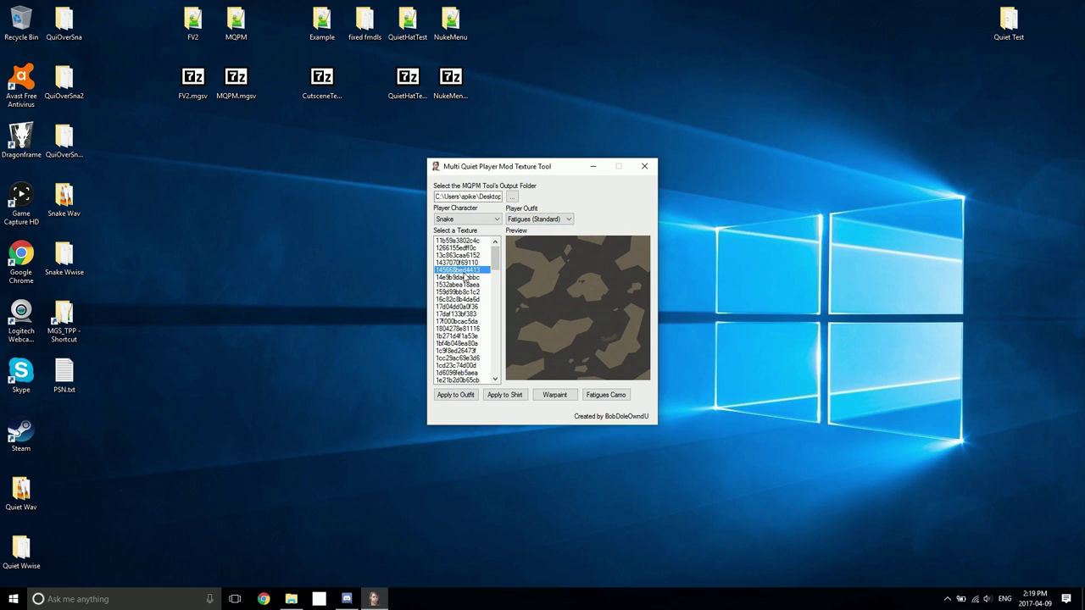
left_click(462, 291)
left_click(456, 314)
left_click(457, 321)
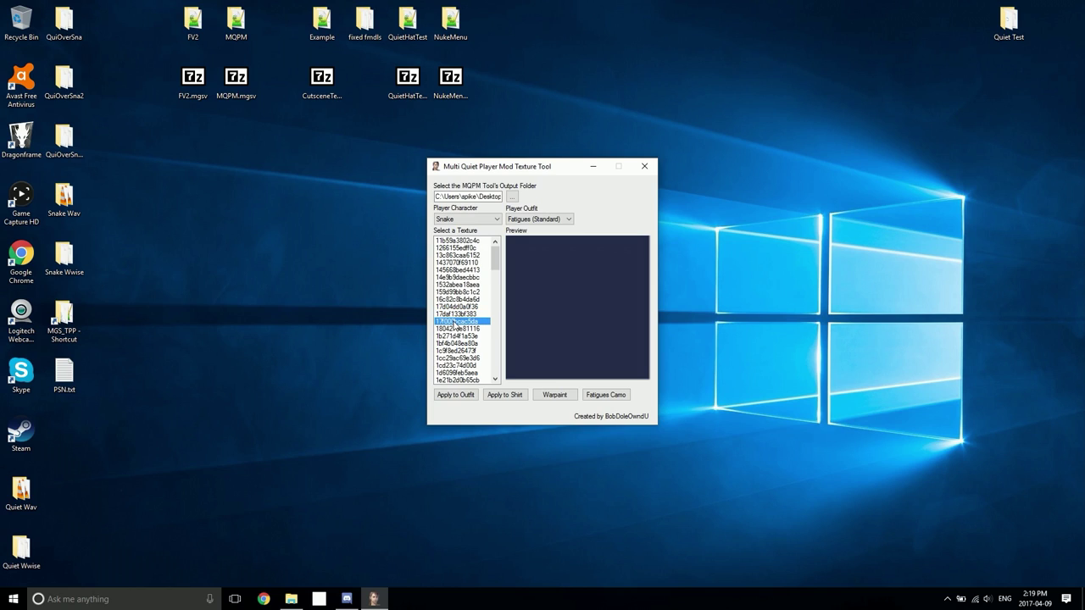
left_click(499, 395)
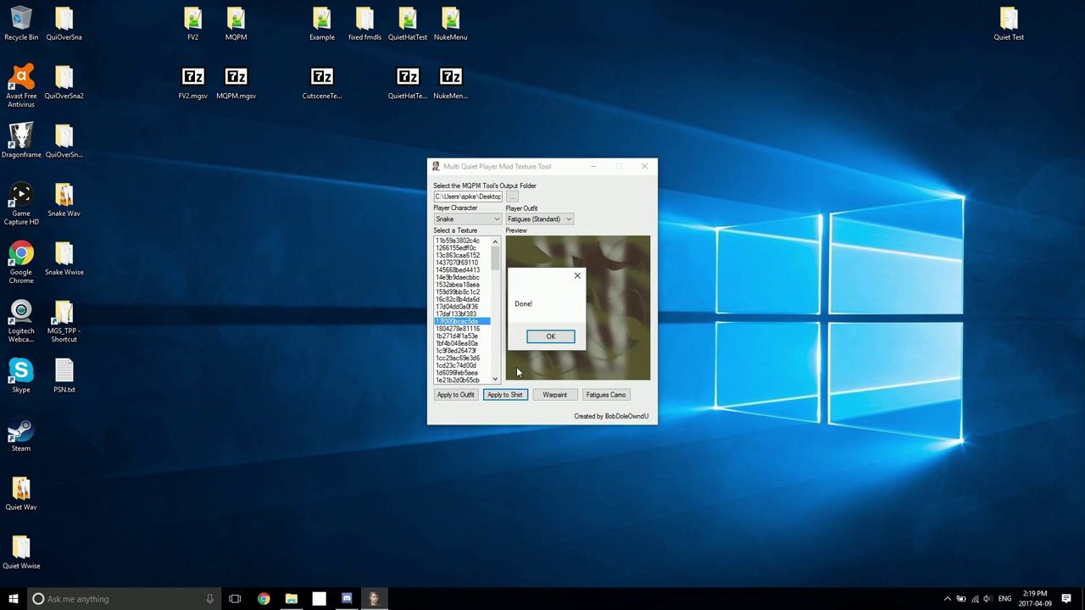
left_click(551, 337)
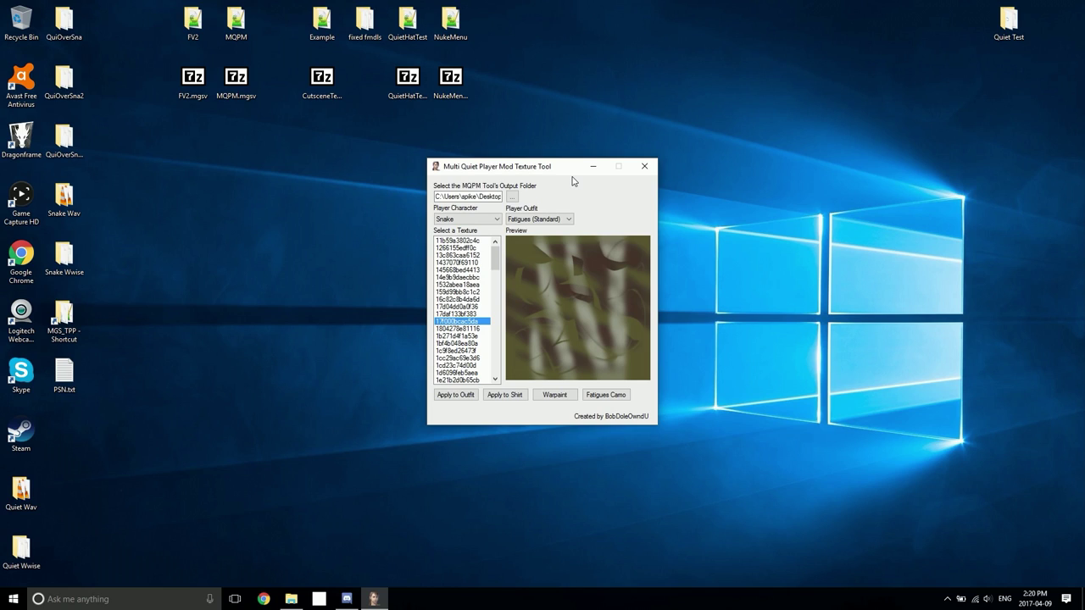
Switch to Fatigues (Scarf) and apply the same green camo as warpaint
left_click(566, 219)
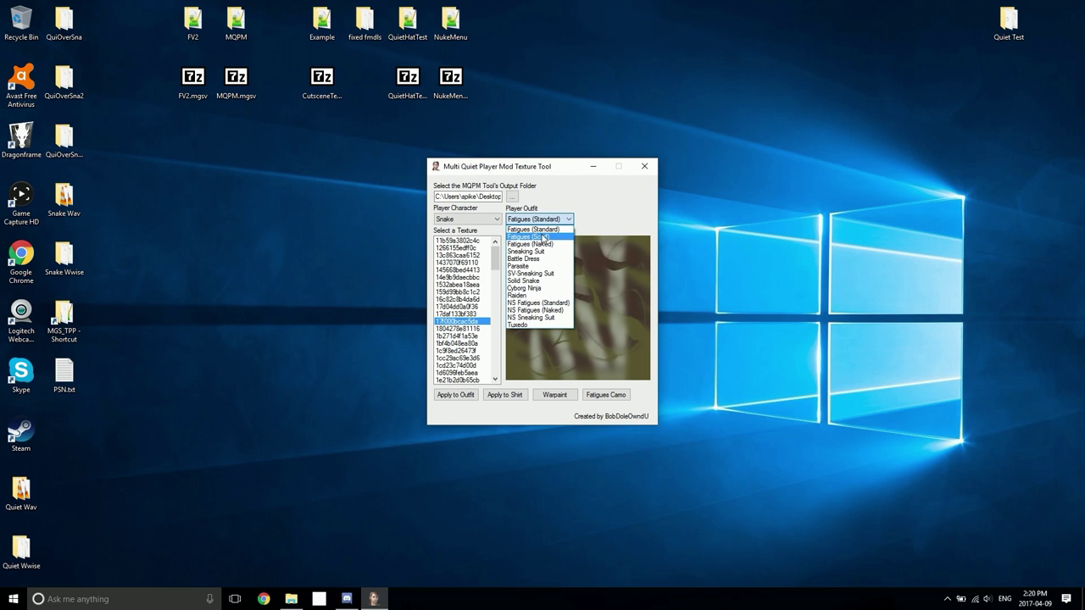
left_click(539, 235)
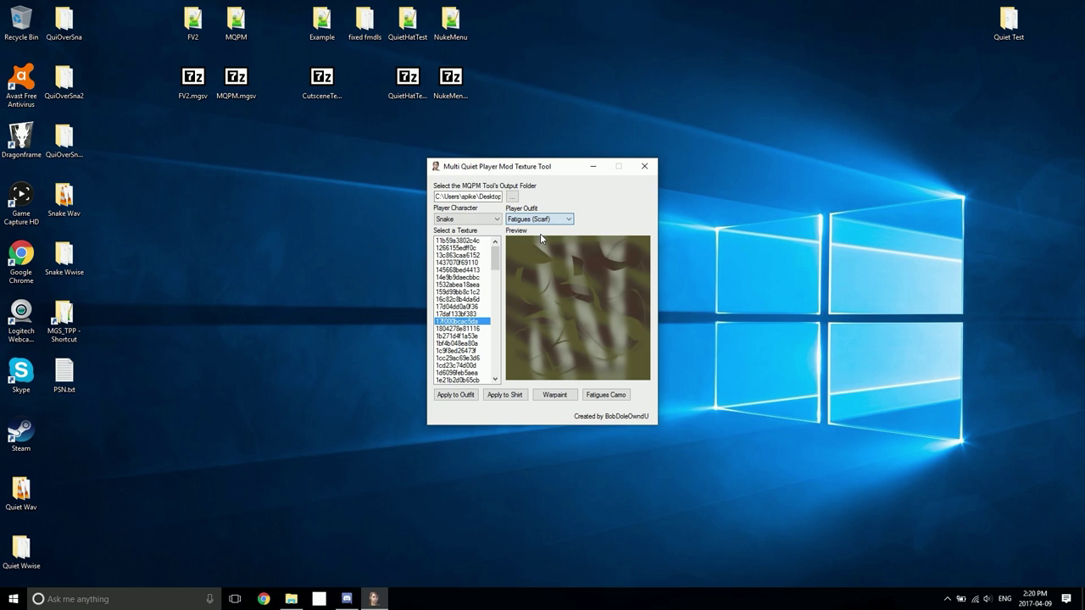
left_click(553, 396)
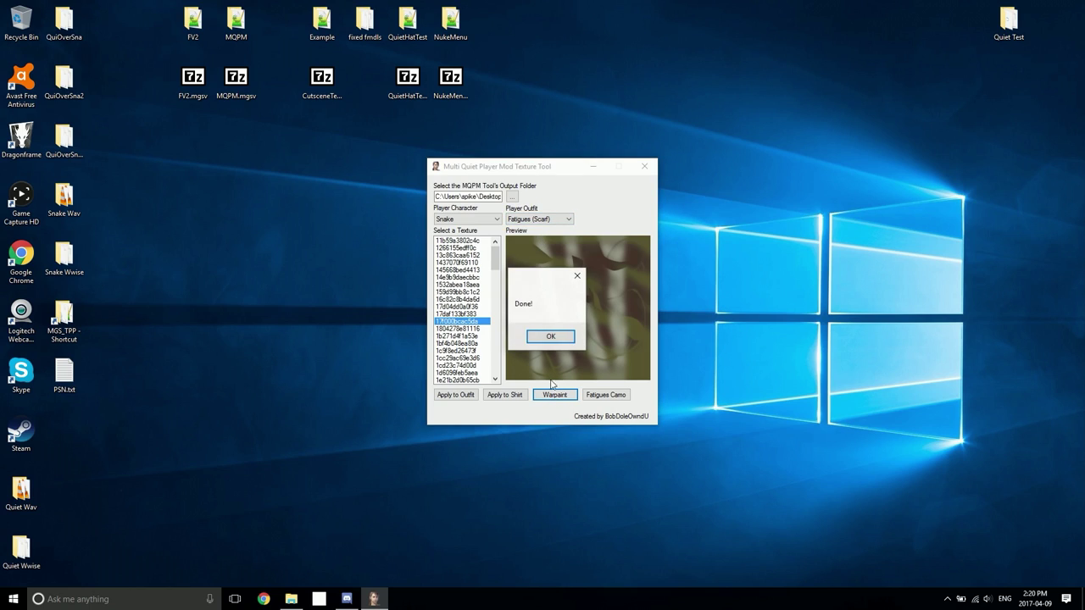
left_click(551, 338)
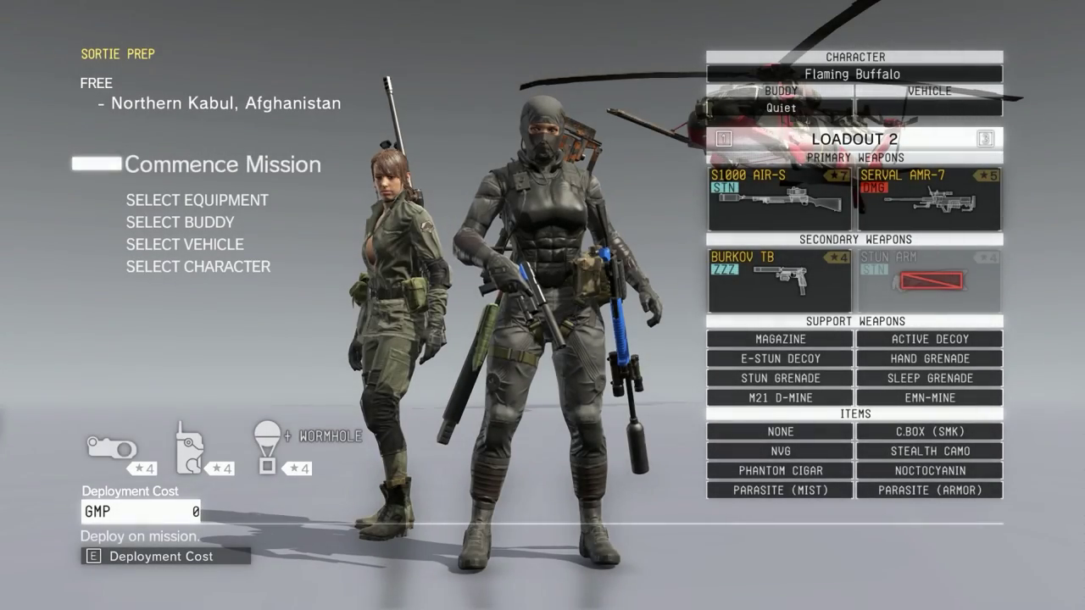
In Sortie Prep, select Quiet as the character and view her uniforms, keeping Black Ocelot
key("Up")
key("Return")
key("Return")
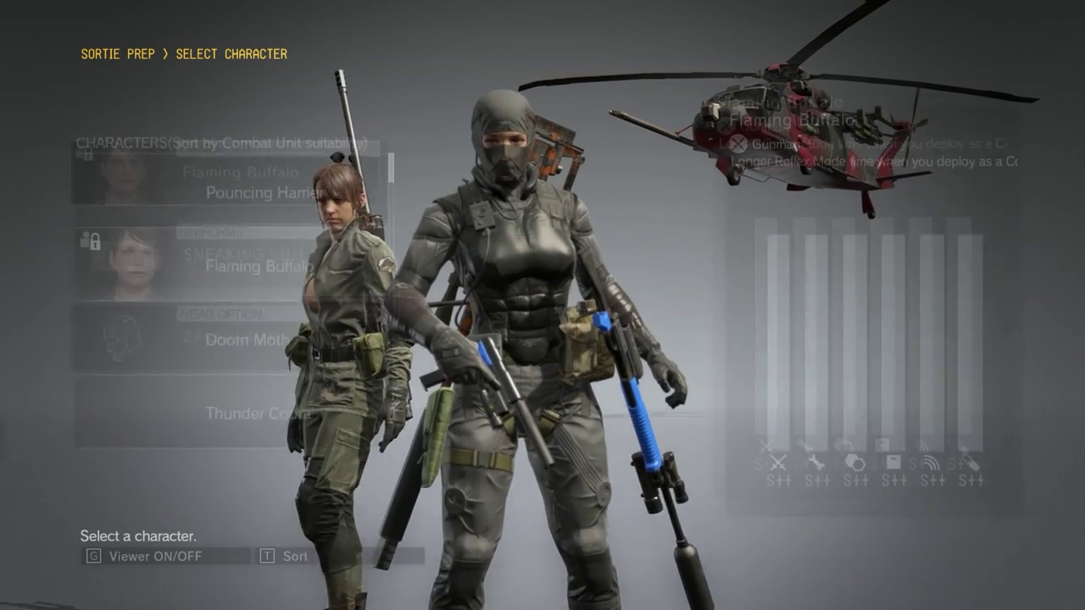
key("Up")
key("Up")
key("Up")
key("Up")
key("Up")
key("Up")
key("Up")
key("Up")
key("Return")
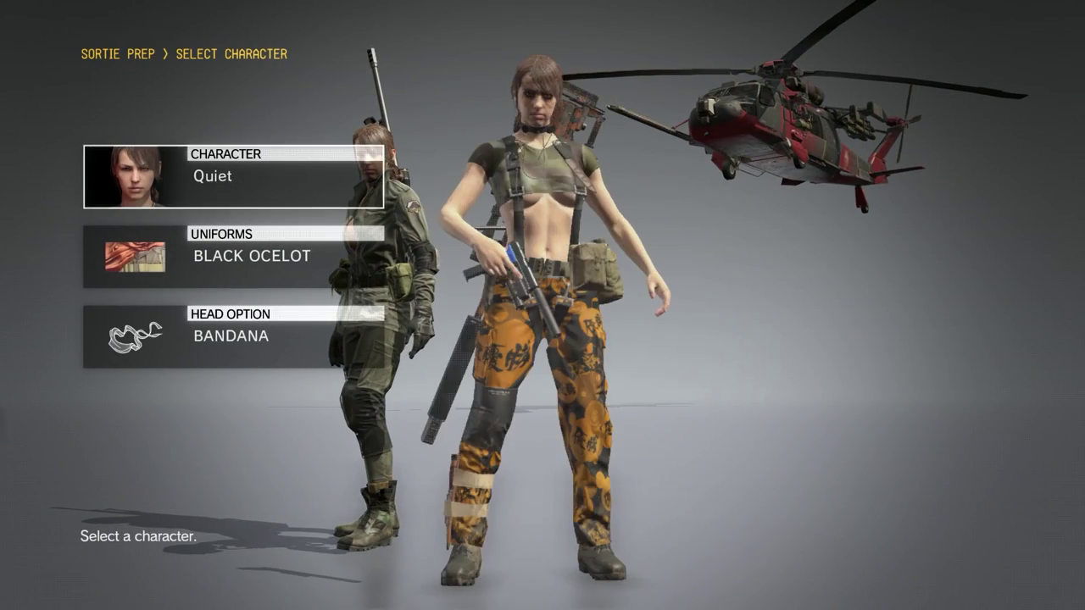
key("Down")
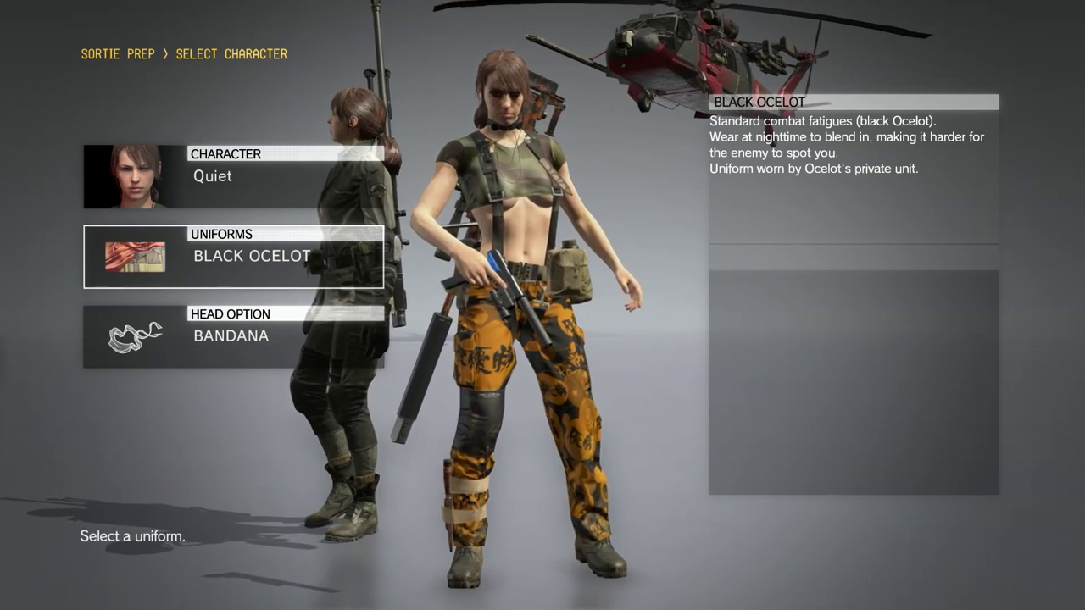
key("Return")
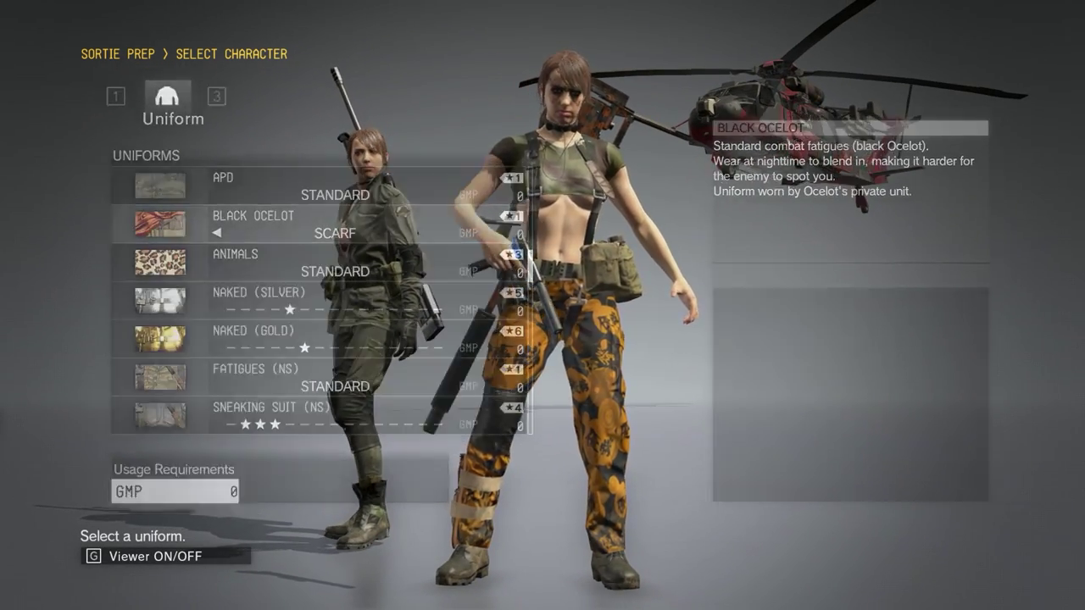
key("Return")
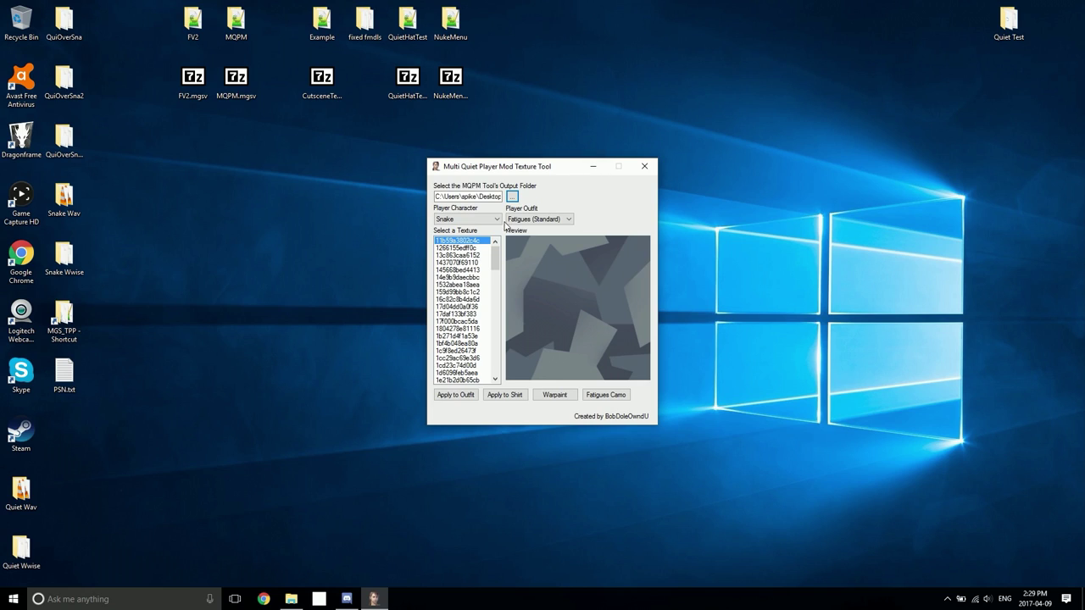
left_click(466, 218)
Apply Gold Tiger fatigues camo to Snake's Fatigues (Standard) outfit
left_click(465, 224)
left_click(539, 218)
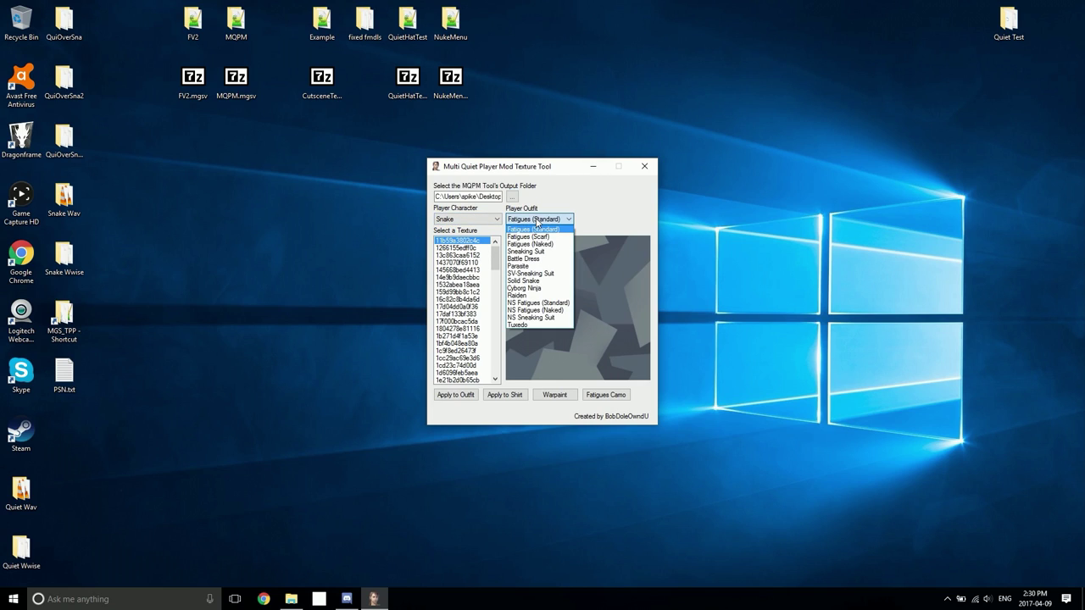
left_click(534, 227)
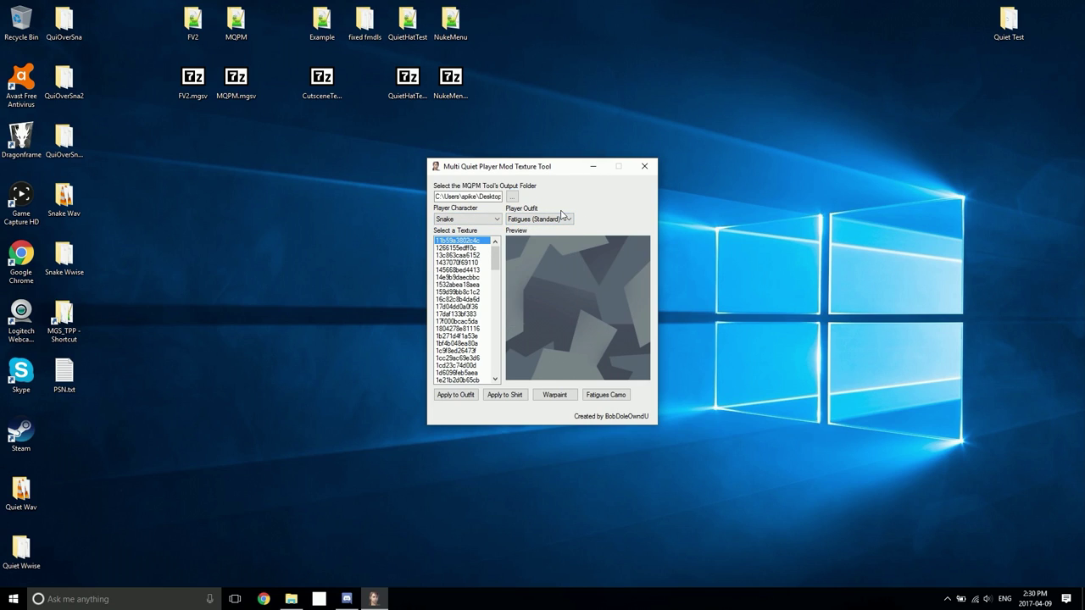
left_click(603, 398)
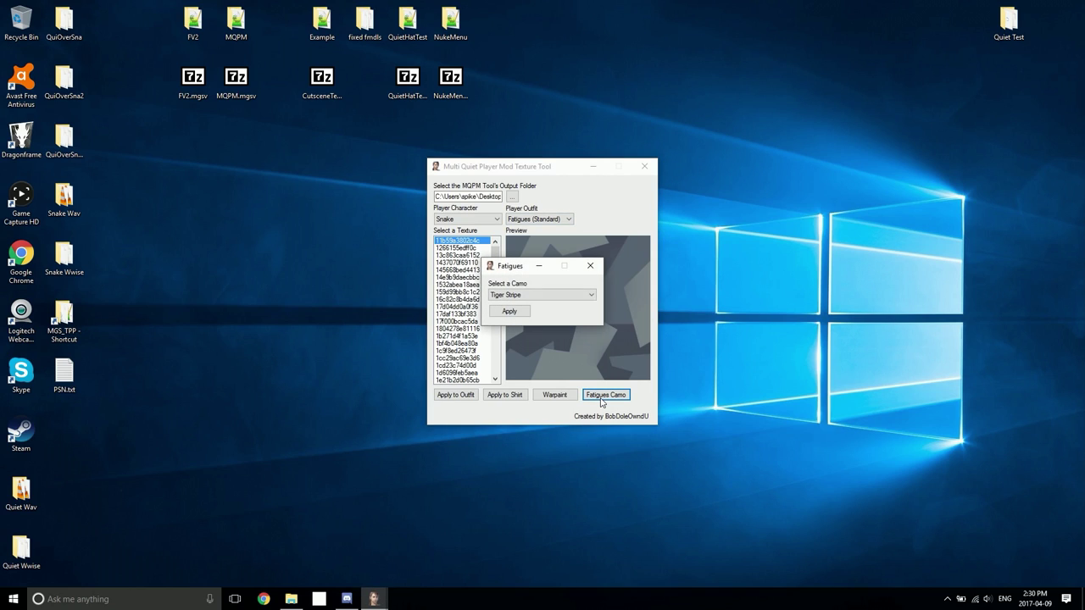
left_click(548, 297)
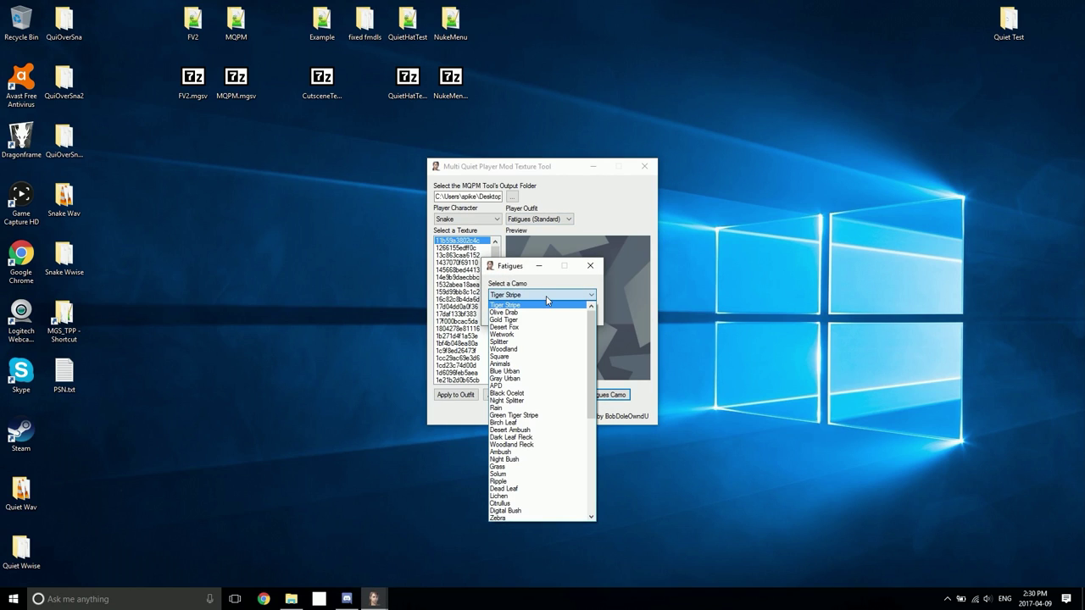
left_click(534, 320)
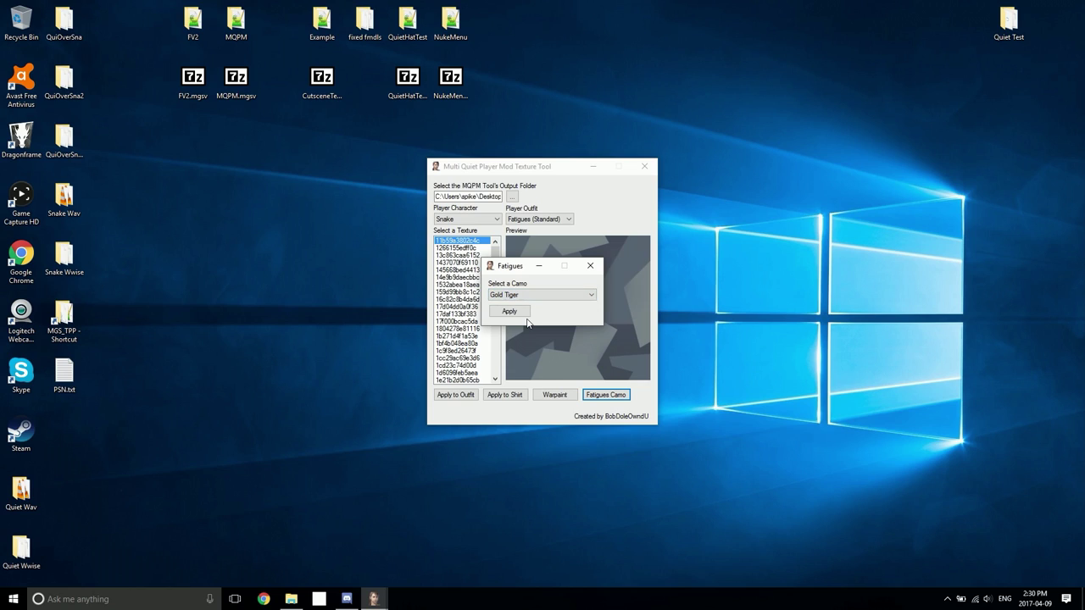
left_click(518, 318)
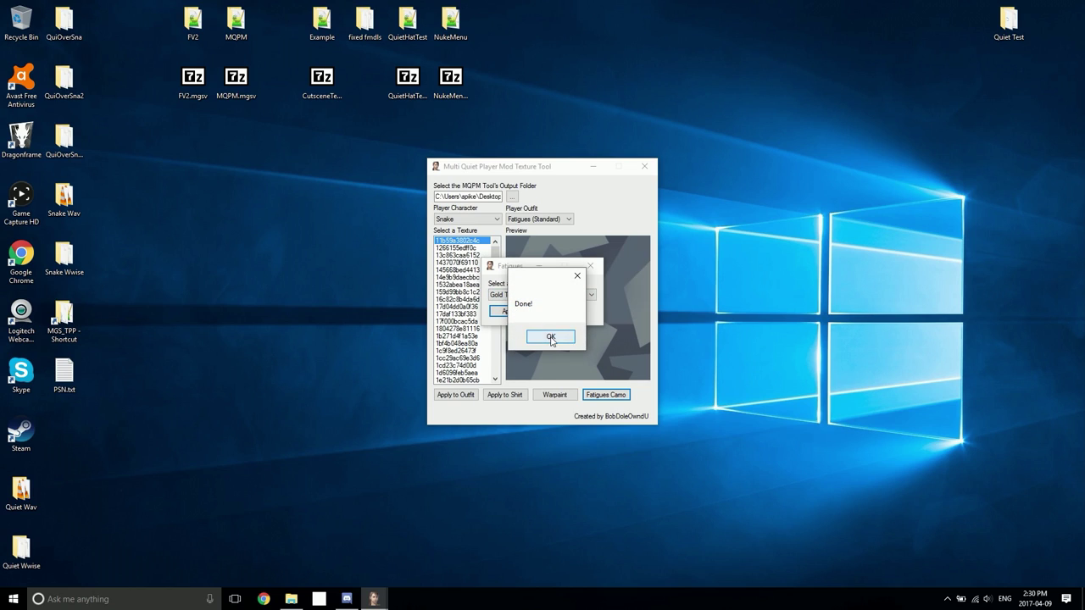
left_click(553, 338)
left_click(587, 266)
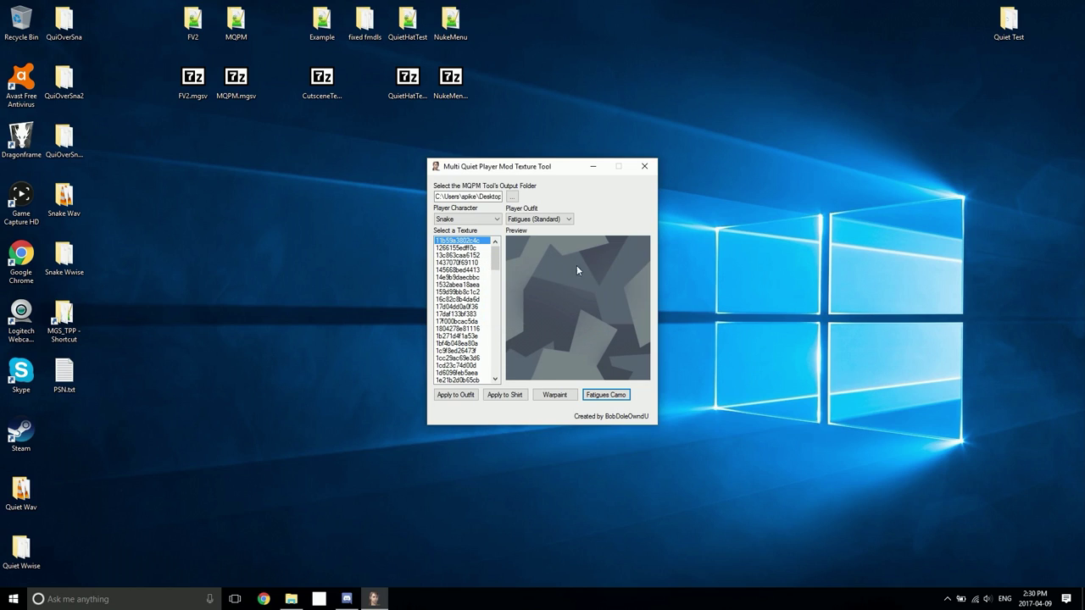
Switch to Fatigues (Scarf) and apply Blue Urban fatigues camo to it
left_click(535, 220)
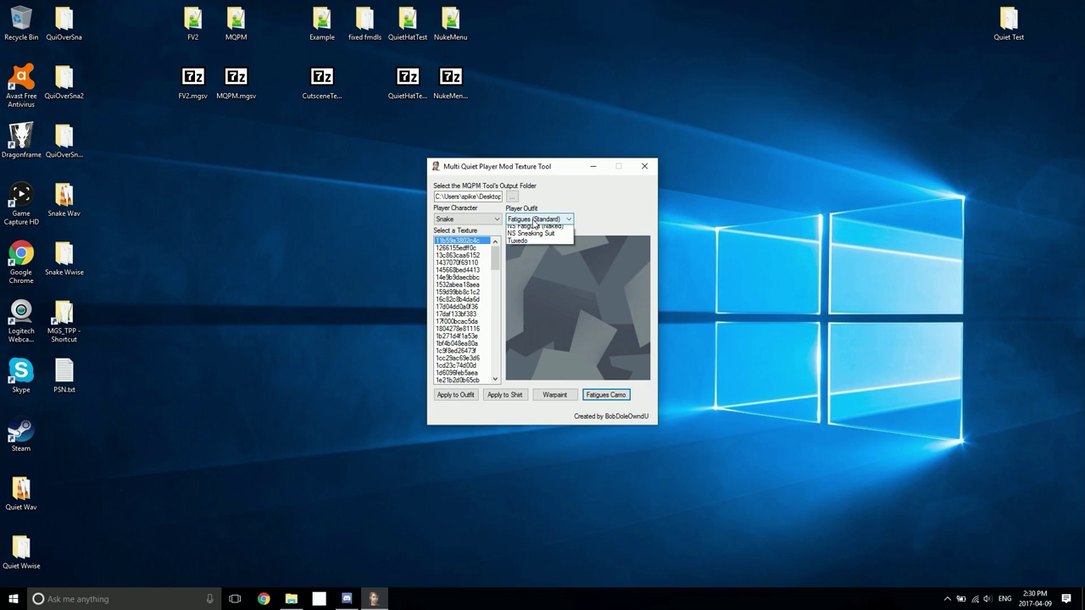
left_click(535, 237)
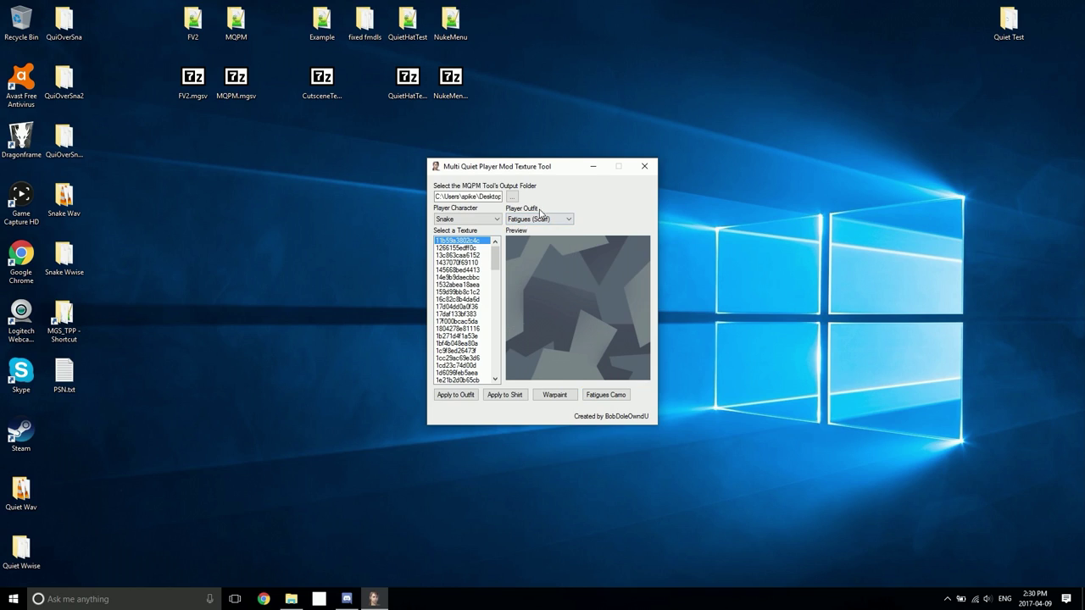
left_click(610, 395)
left_click(609, 395)
left_click(587, 294)
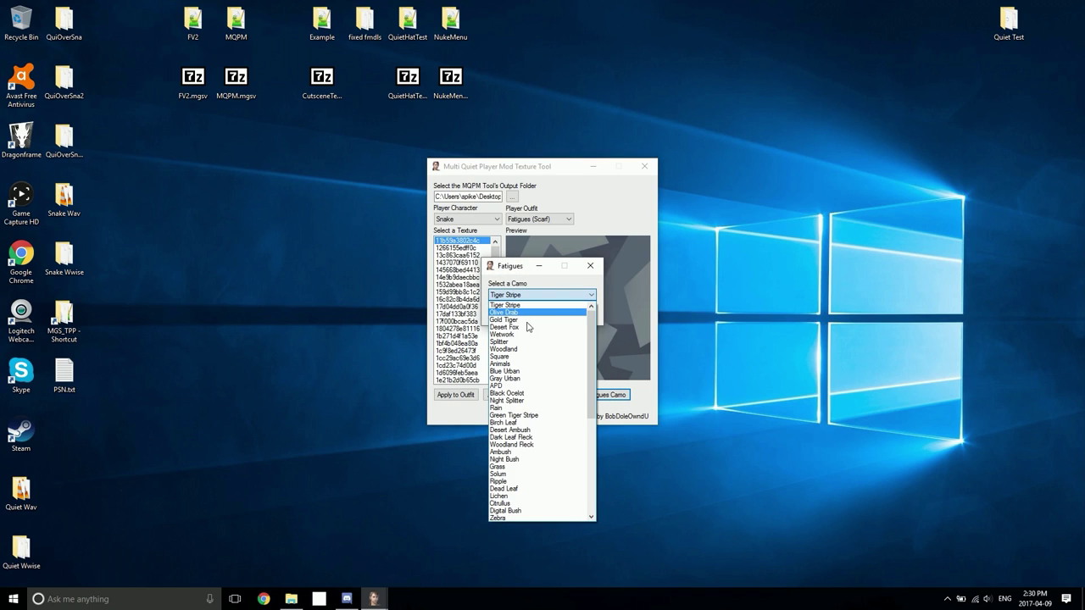
left_click(519, 370)
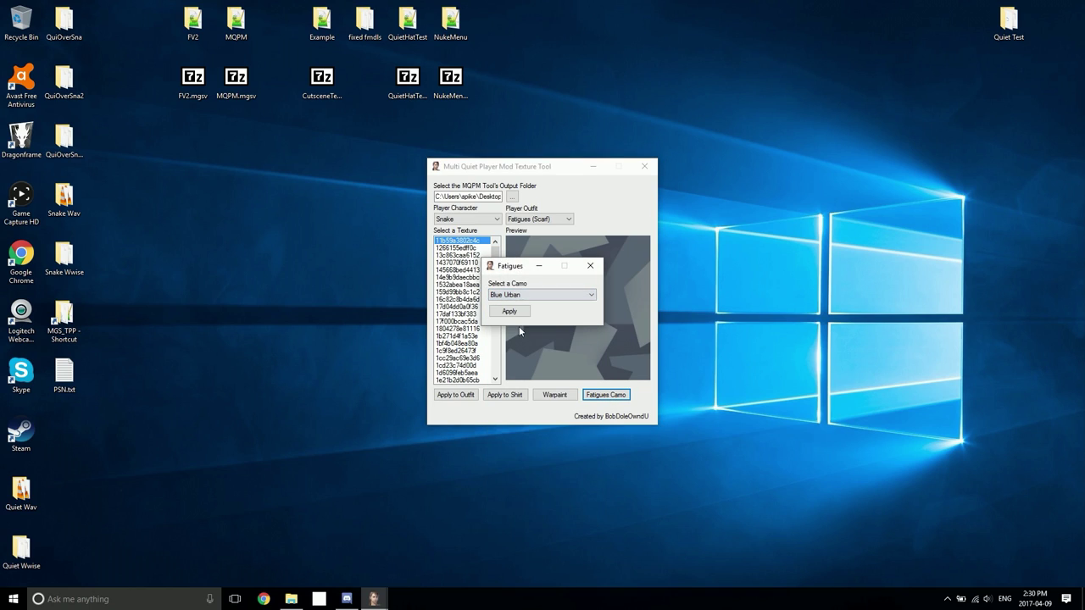
left_click(517, 311)
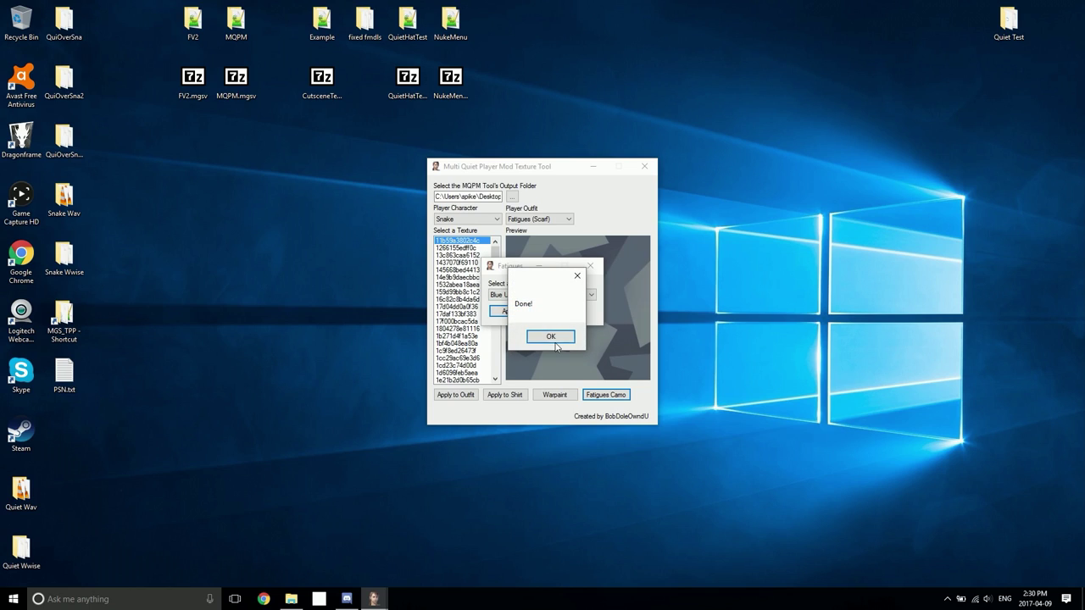
left_click(555, 345)
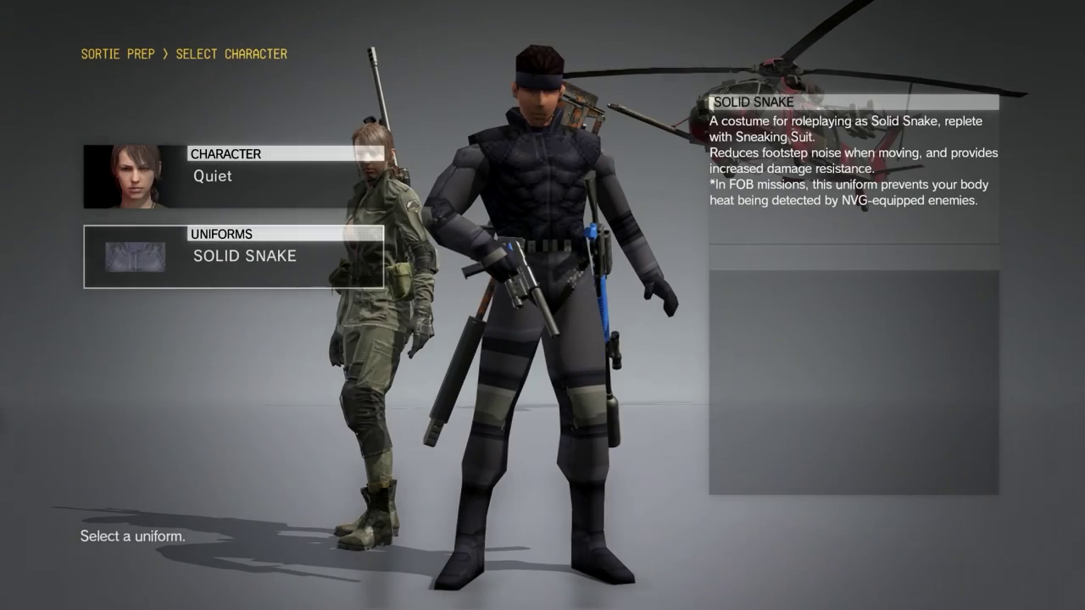
Equip Quiet with the Gray Urban uniform instead of Solid Snake, then reopen the uniform list
key("Up")
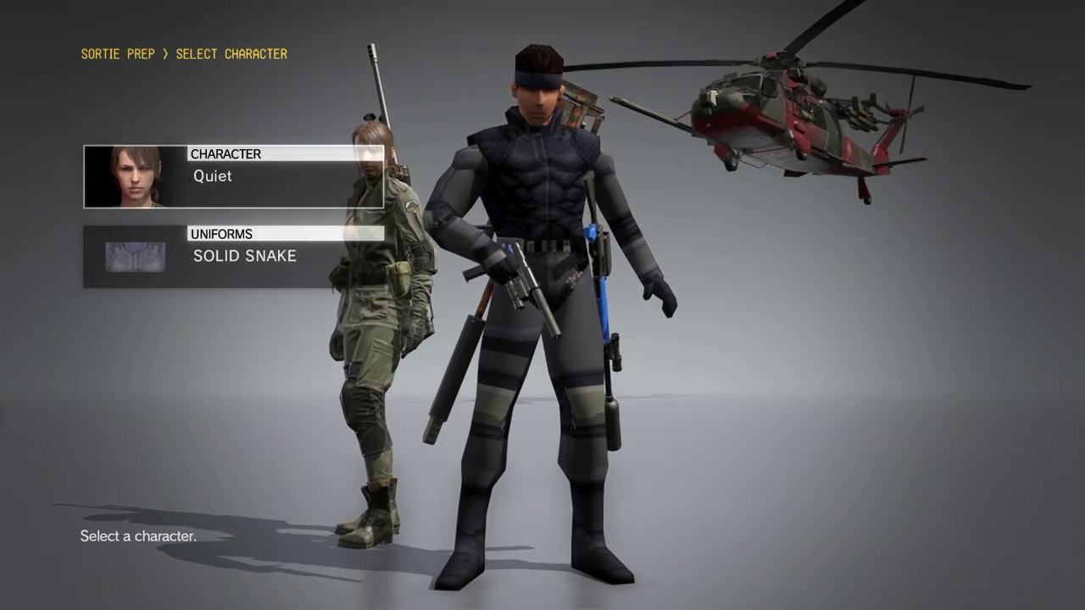
key("Down")
key("Return")
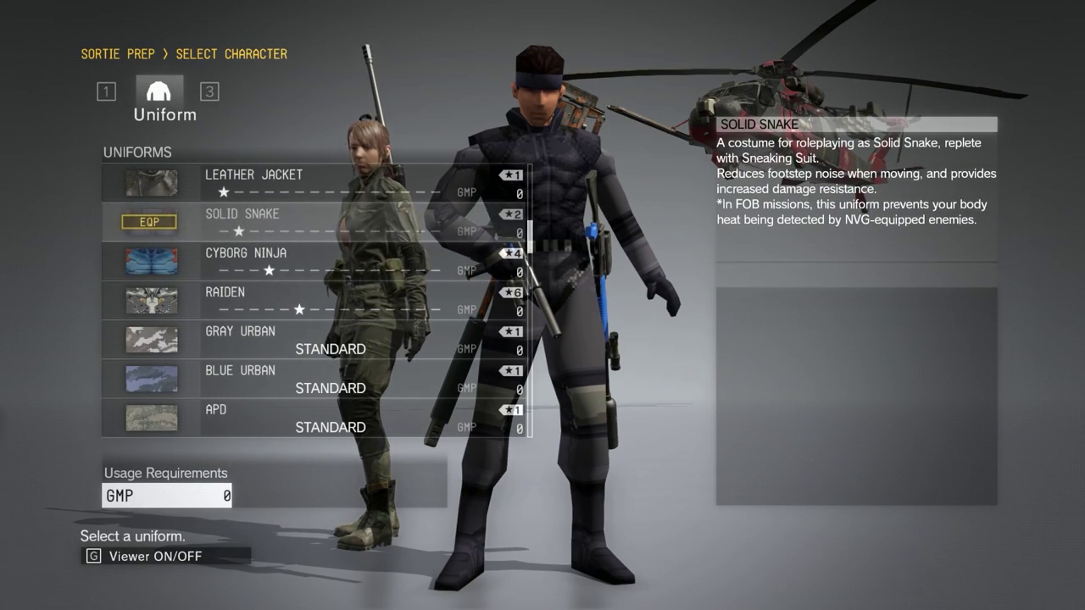
key("Down")
key("Down")
key("Down")
key("Return")
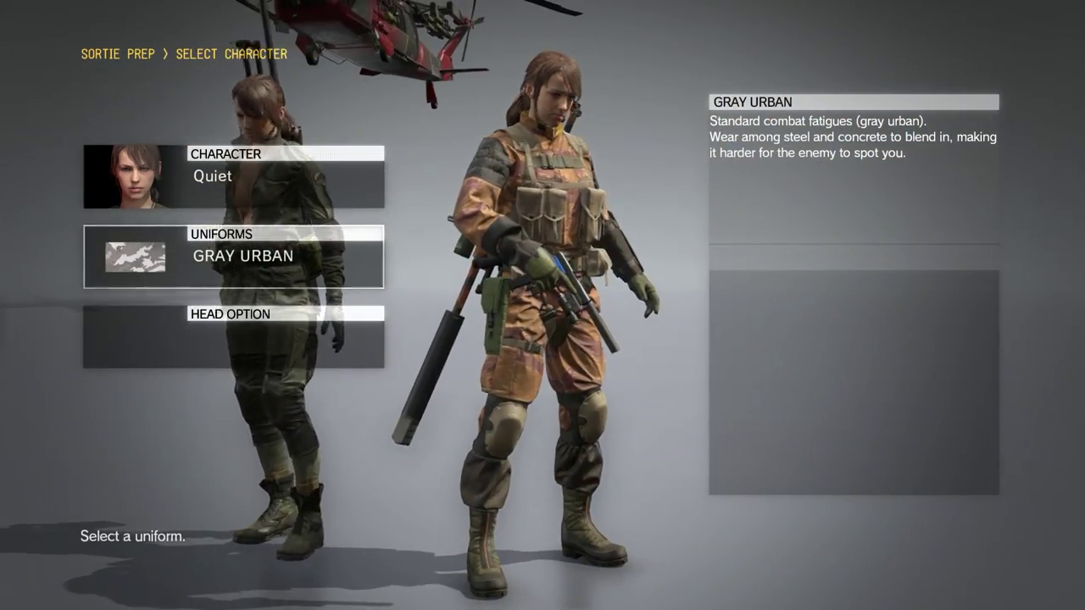
key("Return")
key("Return")
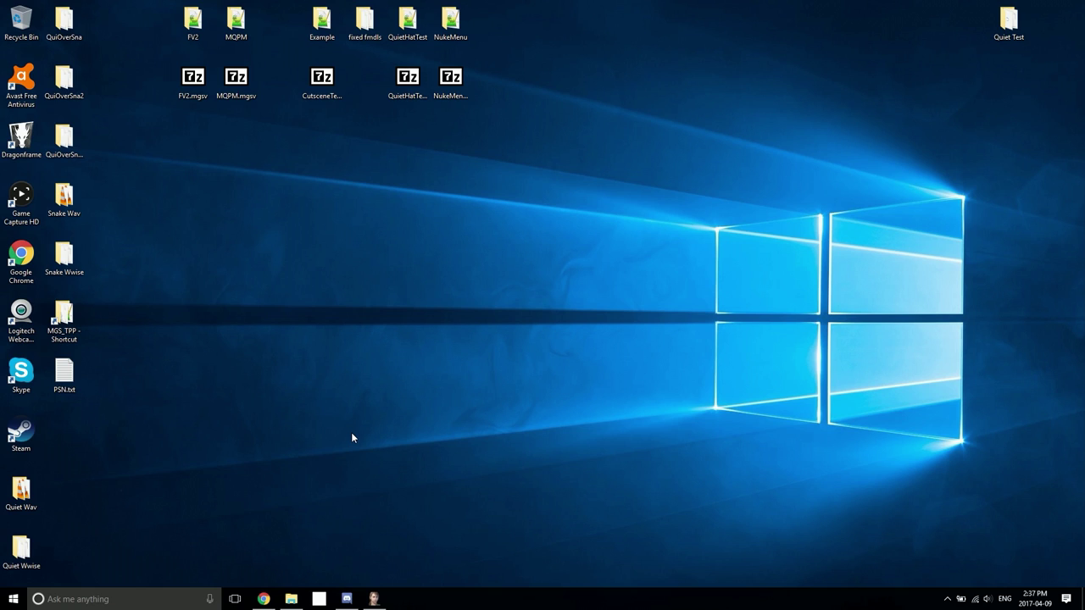
Open the MQPM > Assets > tpp > pack > player > parts folder
double_click(235, 40)
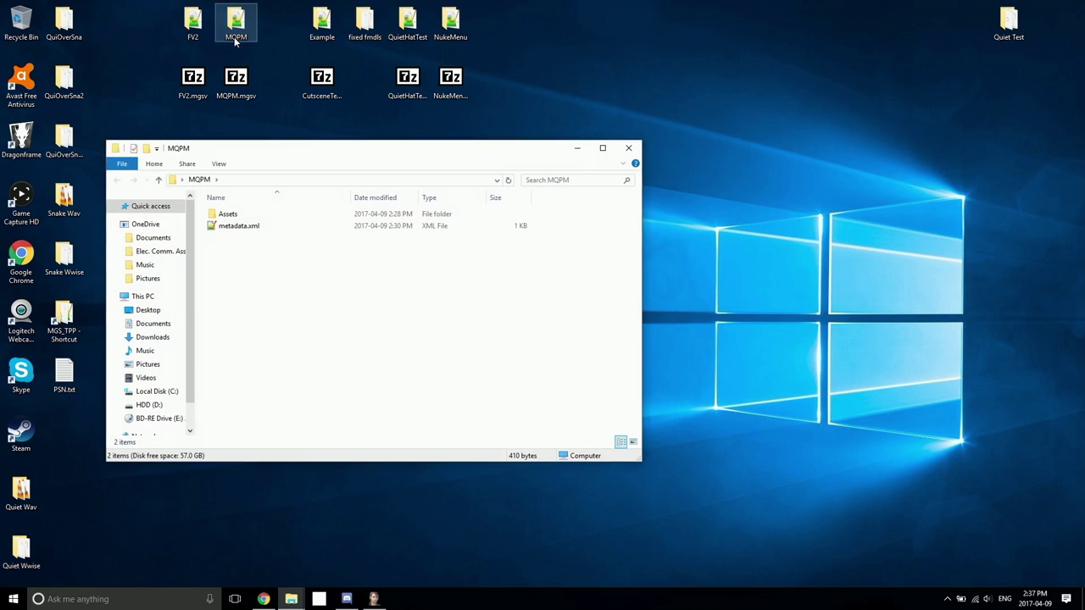
double_click(234, 215)
double_click(232, 216)
double_click(233, 215)
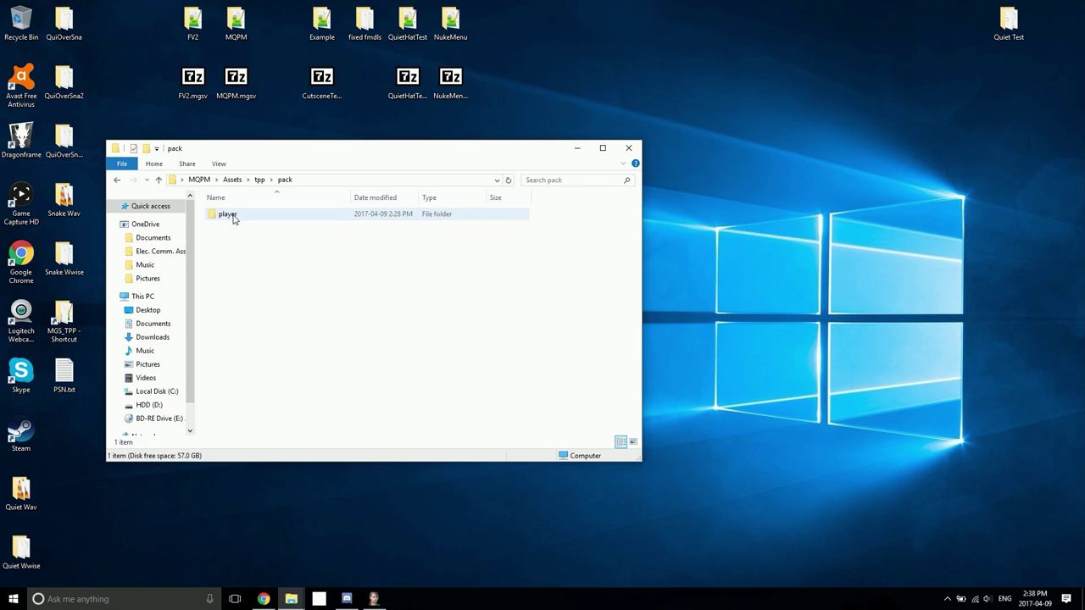
double_click(233, 215)
double_click(233, 215)
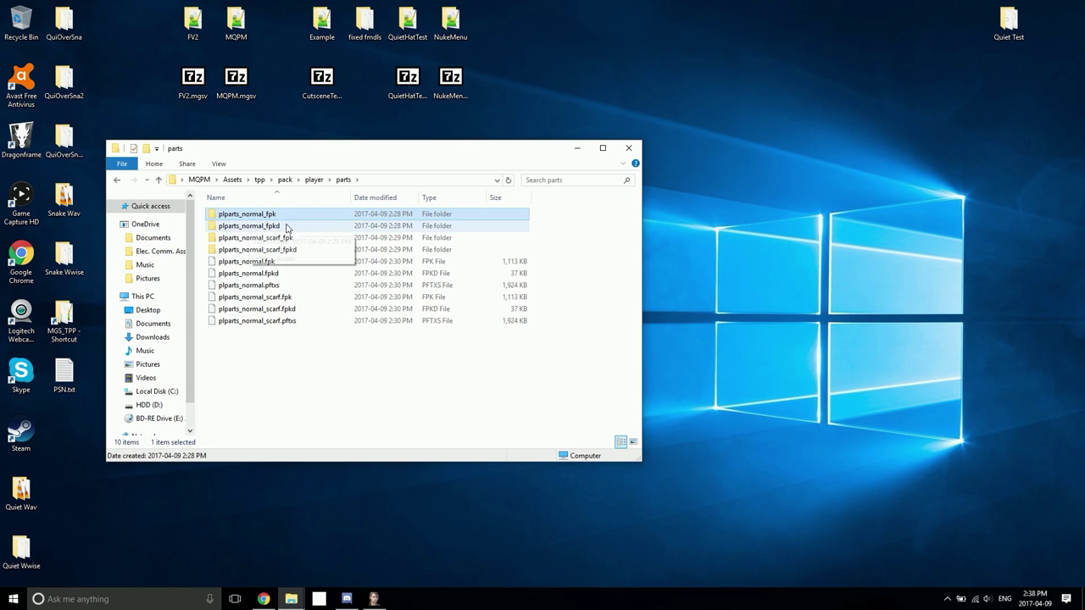
Sort by type and delete the four .fpk and .fpkd files, keeping folders and .pftxs files
left_click(438, 201)
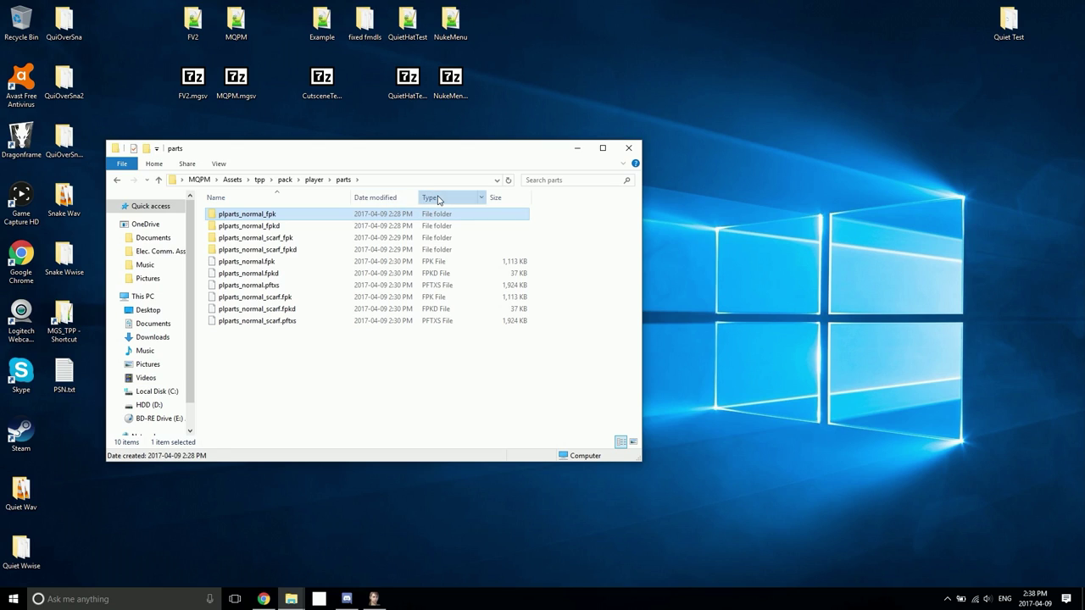
left_click(300, 262)
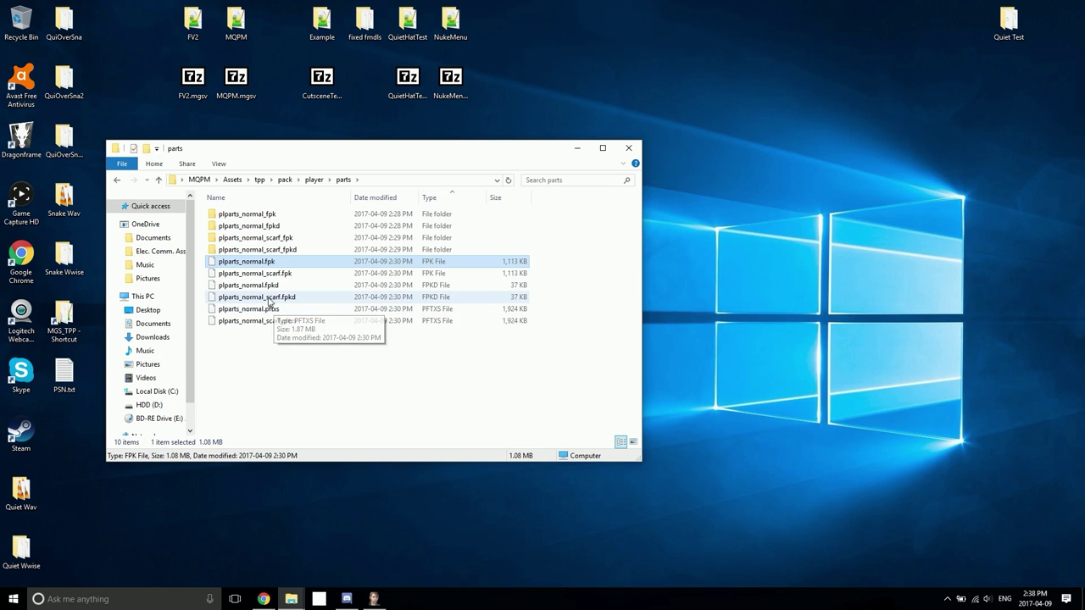
left_click(269, 298, "shift")
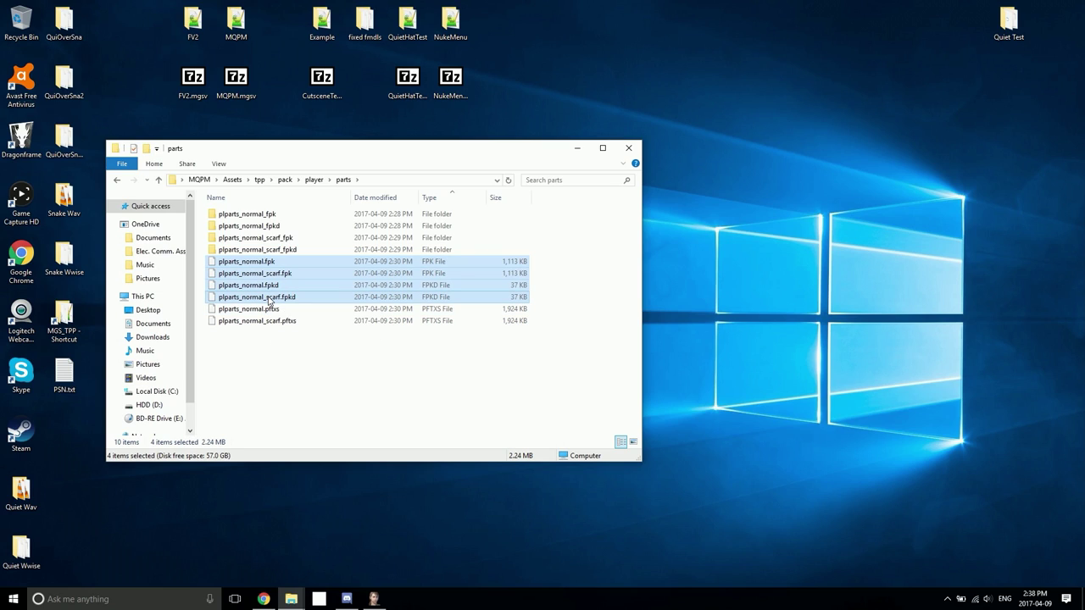
key("Delete")
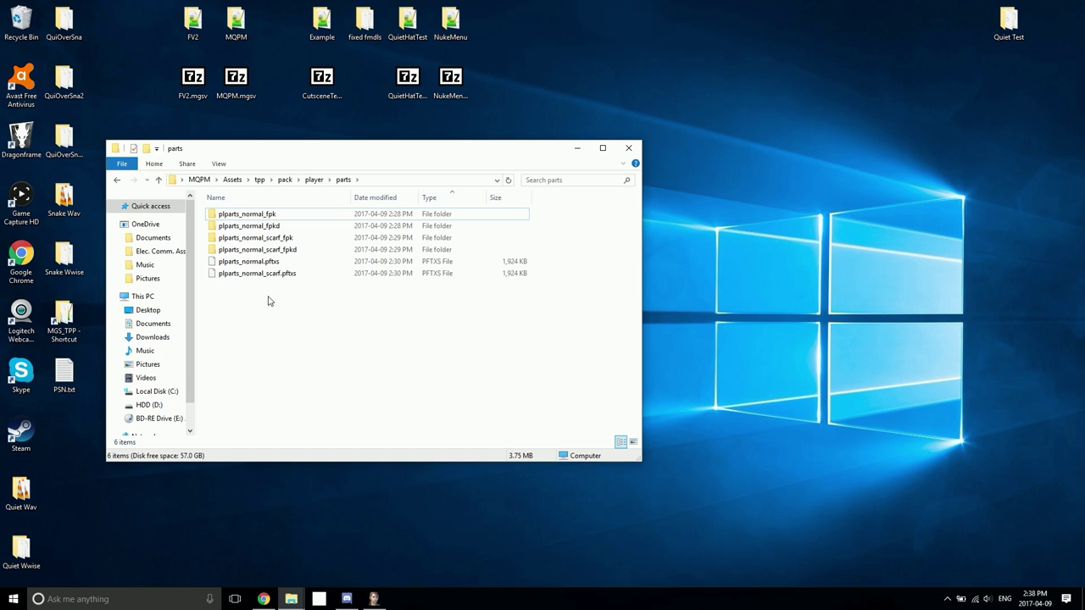